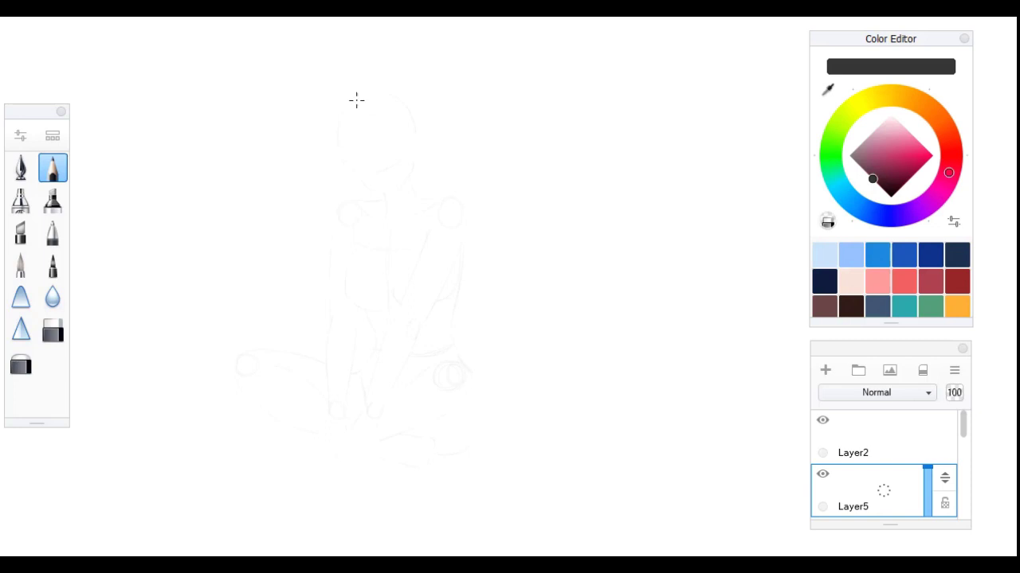
- Sketch the first figure's head with the Pencil: a cranium circle, tilted centre guideline, jaw, ear and neck lines
mouse_move(356, 99)
left_mouse_down()
mouse_move(337, 119)
mouse_move(343, 168)
mouse_move(375, 194)
left_mouse_up()
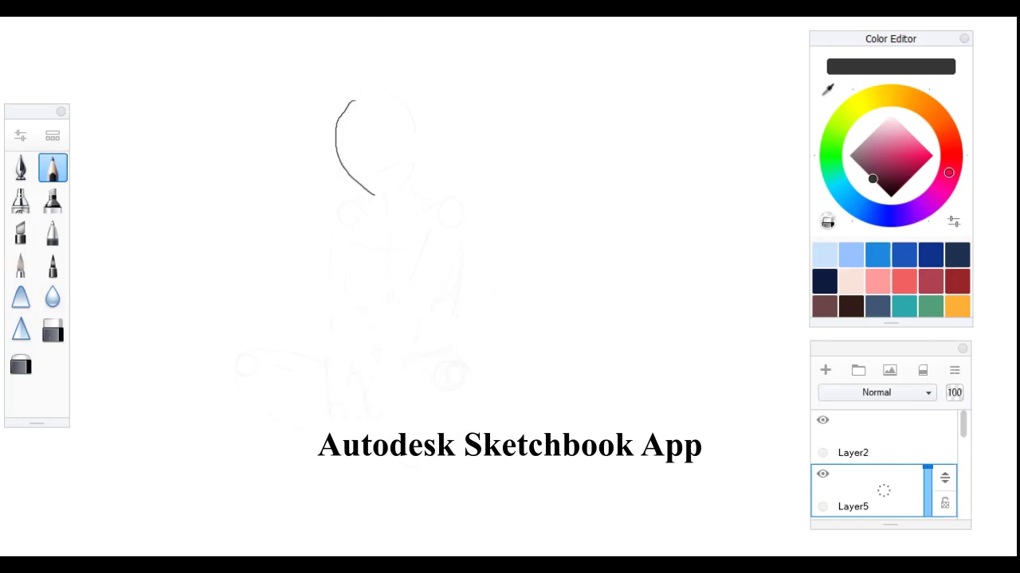
key("ctrl+z")
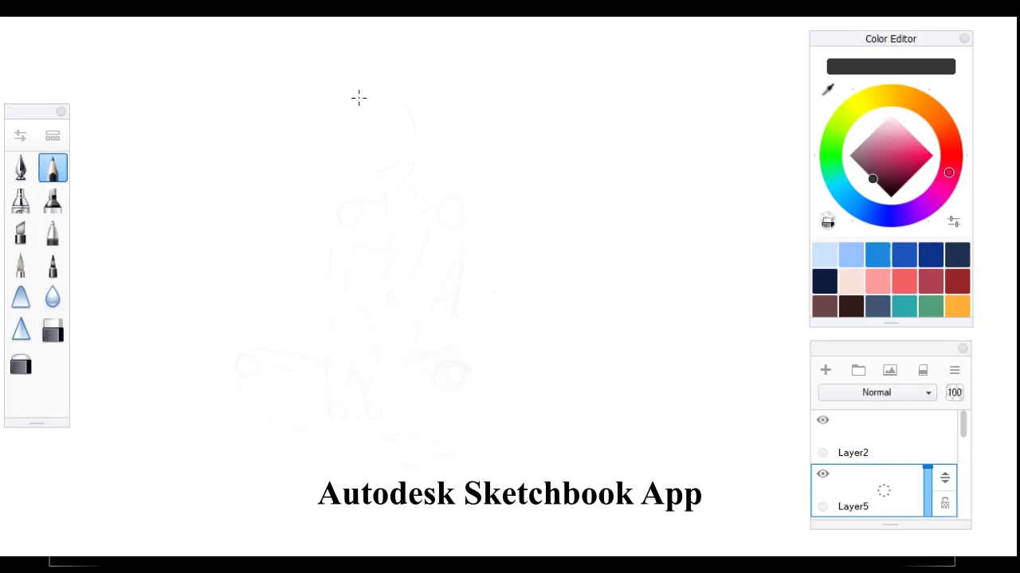
mouse_move(358, 97)
left_mouse_down()
mouse_move(344, 156)
mouse_move(371, 174)
mouse_move(413, 146)
mouse_move(403, 100)
mouse_move(360, 94)
mouse_move(339, 130)
mouse_move(350, 170)
mouse_move(412, 153)
left_mouse_up()
key("ctrl+z")
mouse_move(359, 95)
left_mouse_down()
mouse_move(383, 171)
mouse_move(362, 172)
mouse_move(414, 158)
left_mouse_up()
mouse_move(354, 171)
left_mouse_down()
mouse_move(397, 194)
mouse_move(415, 157)
left_mouse_up()
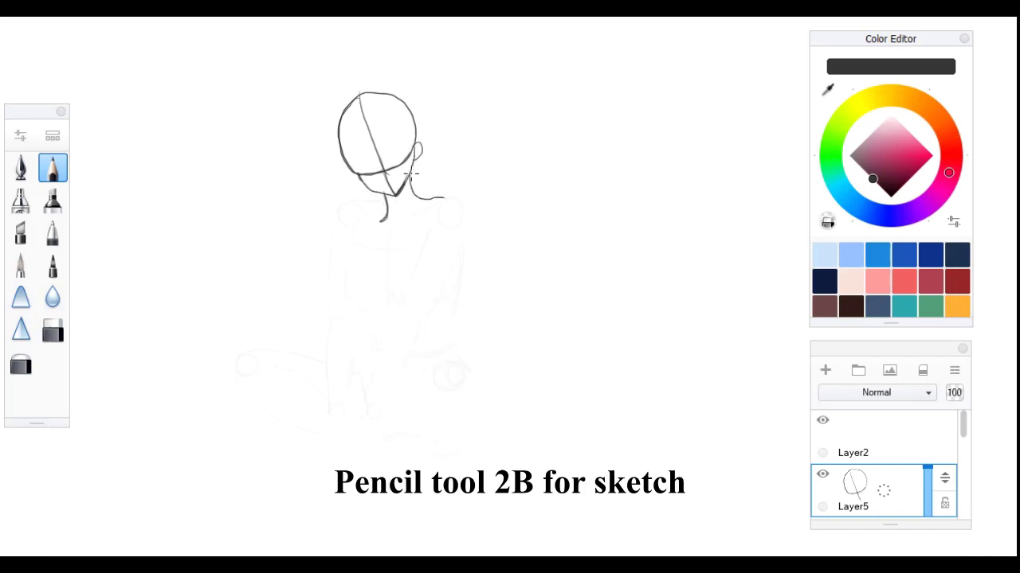
- Sketch the shoulder line with a circle at each shoulder joint and the outer contour of the figure's straight right arm
left_click_drag(376, 197, 350, 202)
left_click_drag(348, 202, 351, 201)
left_click_drag(449, 197, 461, 209)
mouse_move(333, 219)
left_mouse_down()
mouse_move(340, 212)
mouse_move(326, 395)
left_mouse_up()
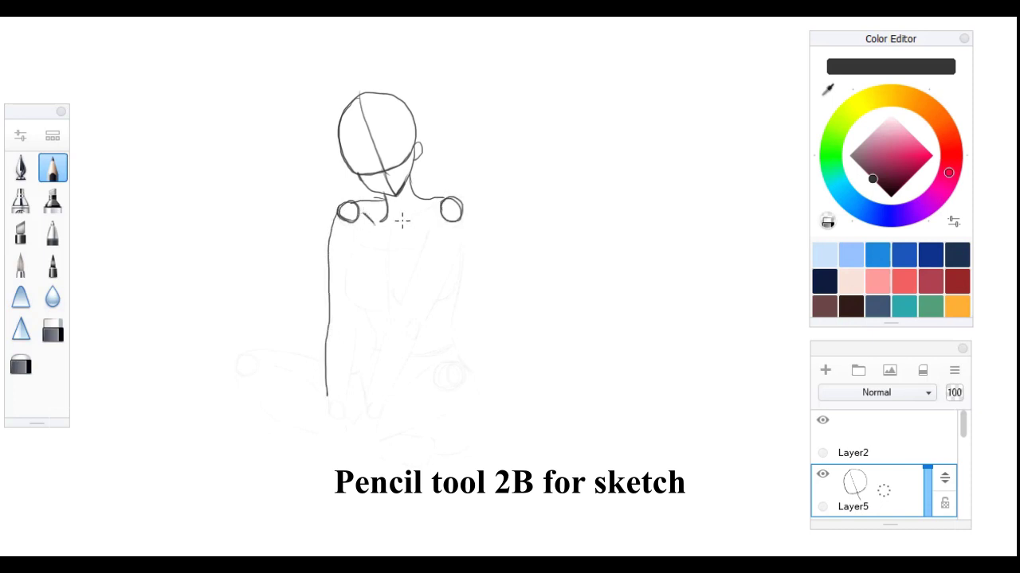
- Set the brush size to 4.1 and sketch the left arm crossing the body, with elbow and wrist circles and a hand
mouse_move(403, 221)
left_mouse_down()
mouse_move(452, 189)
mouse_move(457, 212)
mouse_move(413, 322)
left_mouse_up()
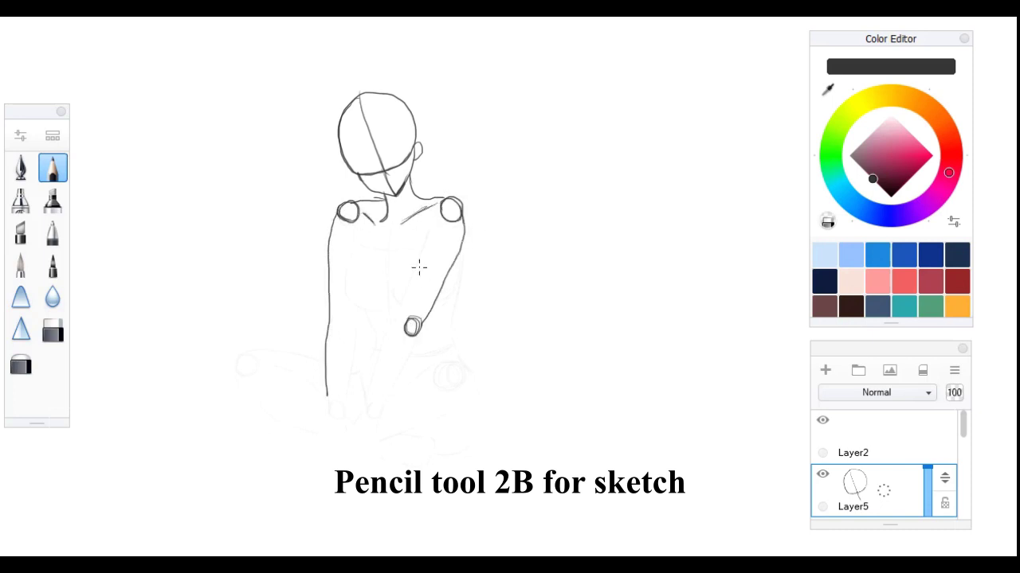
left_click_drag(428, 233, 369, 402)
key("ctrl+z")
key("]")
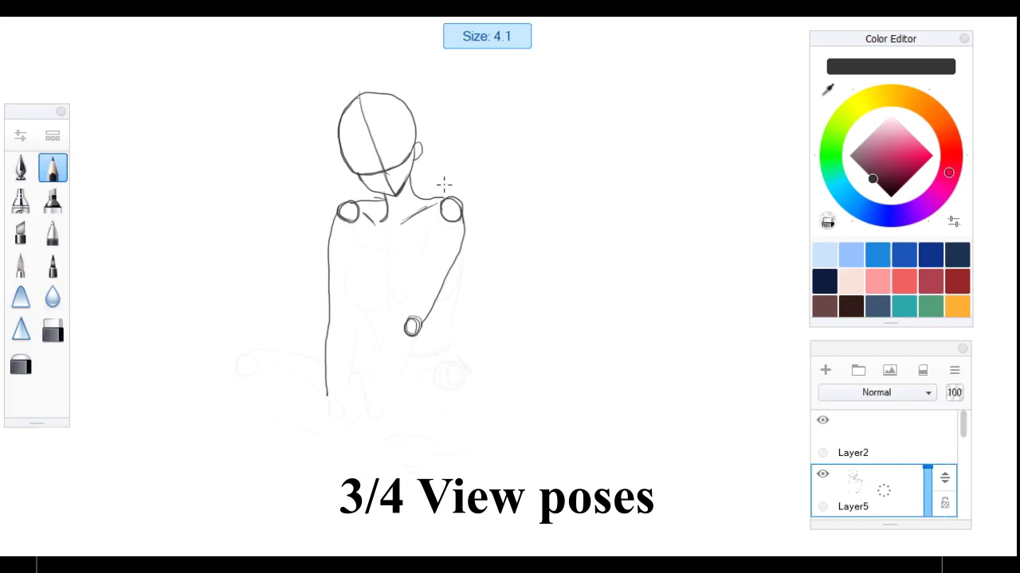
mouse_move(431, 226)
left_mouse_down()
mouse_move(364, 409)
mouse_move(375, 401)
left_mouse_up()
left_click_drag(416, 333, 379, 414)
key("ctrl+z")
mouse_move(415, 334)
left_mouse_down()
mouse_move(395, 381)
mouse_move(366, 417)
mouse_move(361, 407)
mouse_move(342, 459)
mouse_move(378, 416)
mouse_move(353, 447)
left_mouse_up()
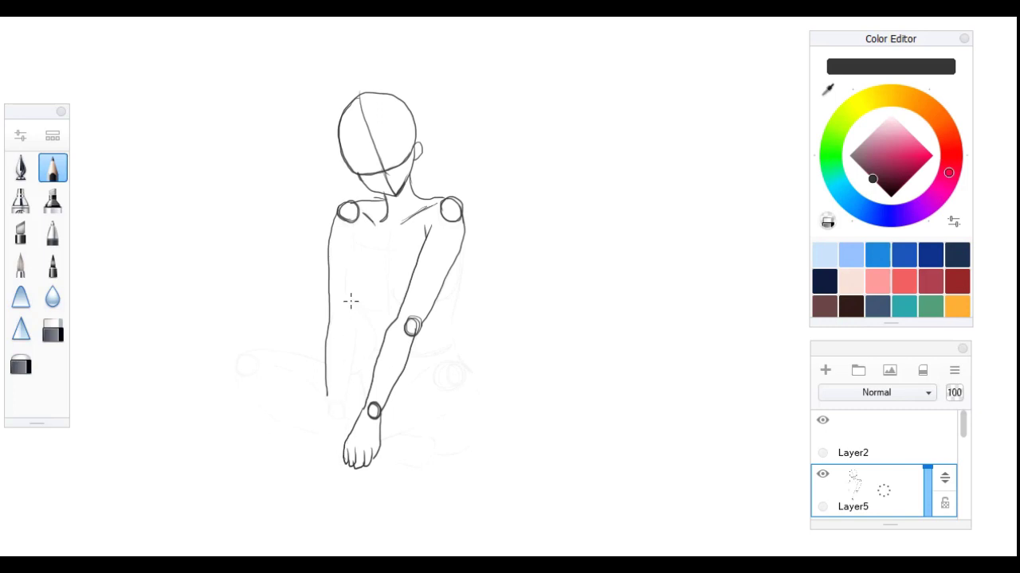
- Sketch the right wrist circle, the chest contour with its centre and cross lines, and the side of the torso down to the hip
left_click_drag(329, 402, 333, 401)
mouse_move(354, 232)
left_mouse_down()
mouse_move(347, 267)
mouse_move(373, 309)
left_mouse_up()
left_click_drag(386, 228, 382, 301)
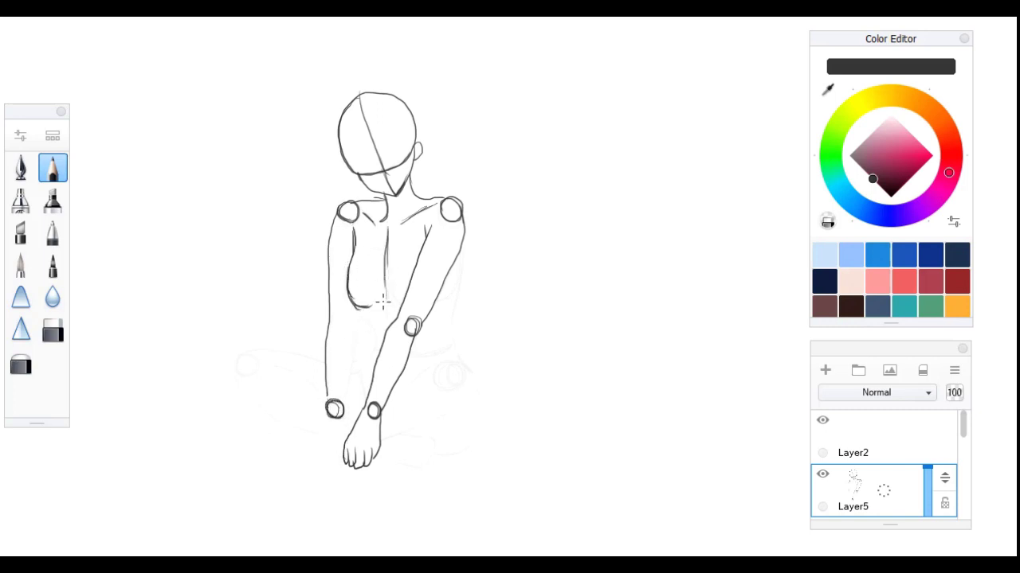
left_click_drag(364, 249, 399, 246)
left_click_drag(459, 261, 443, 302)
left_click_drag(461, 243, 452, 323)
left_click_drag(451, 325, 469, 373)
- Sketch the inner contour of the right arm and the hand resting beside the other hand
left_click_drag(356, 313, 344, 407)
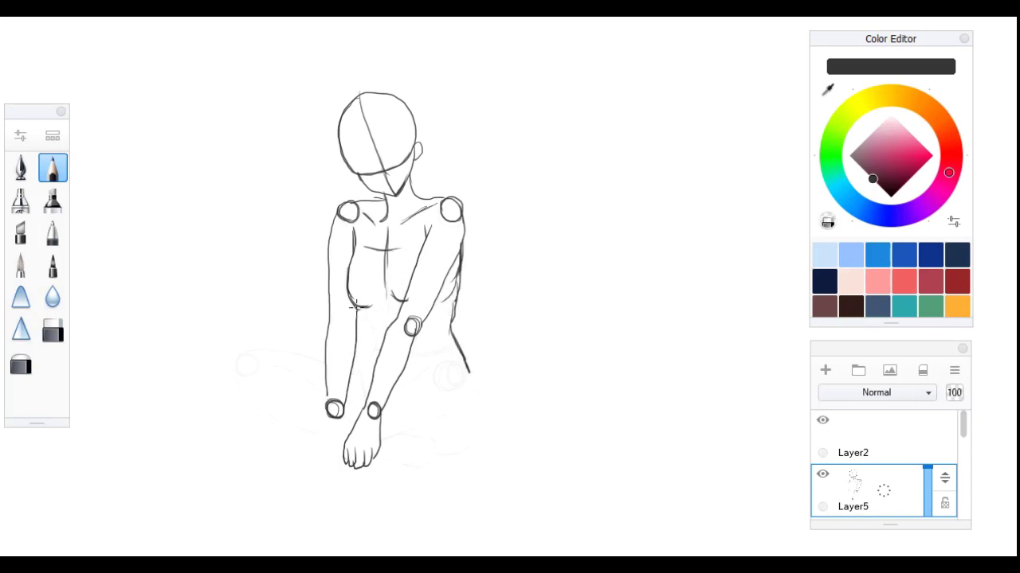
left_click_drag(321, 442, 333, 445)
key("ctrl+z")
key("ctrl+z")
key("ctrl+z")
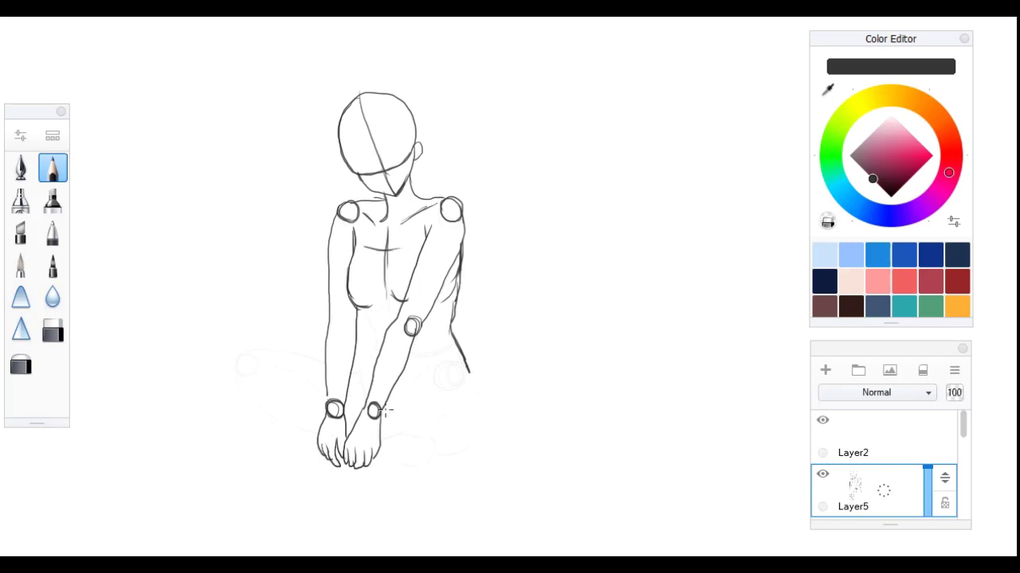
- Sketch the waist and hip crease, then the figure's folded right leg with a circle at the knee
mouse_move(359, 304)
left_mouse_down()
mouse_move(380, 307)
mouse_move(356, 377)
left_mouse_up()
left_click_drag(414, 358, 451, 345)
left_click_drag(311, 356, 327, 363)
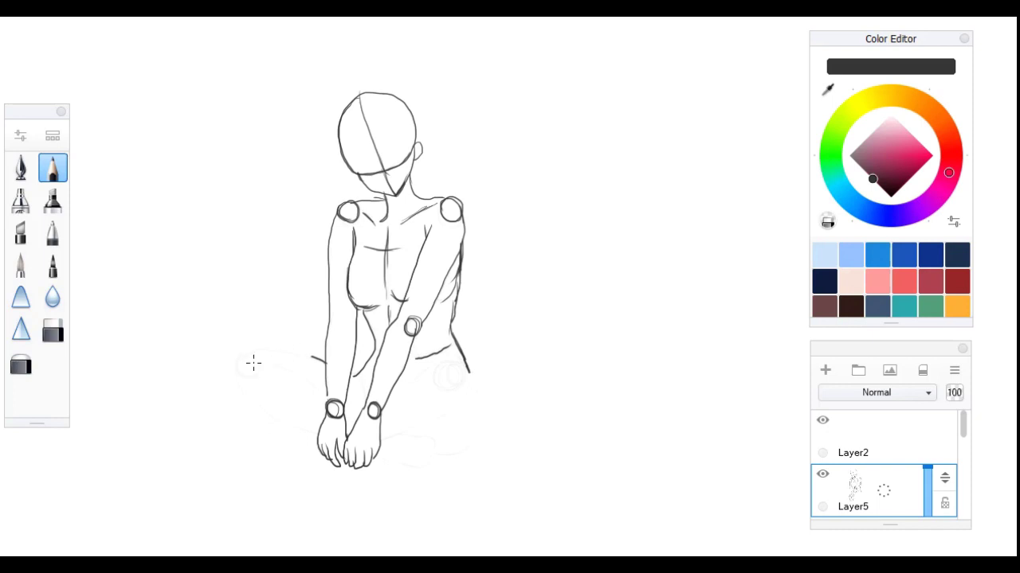
left_click_drag(253, 363, 246, 359)
mouse_move(326, 363)
left_mouse_down()
mouse_move(262, 351)
mouse_move(242, 360)
mouse_move(249, 395)
mouse_move(298, 427)
left_mouse_up()
left_click_drag(273, 361, 325, 400)
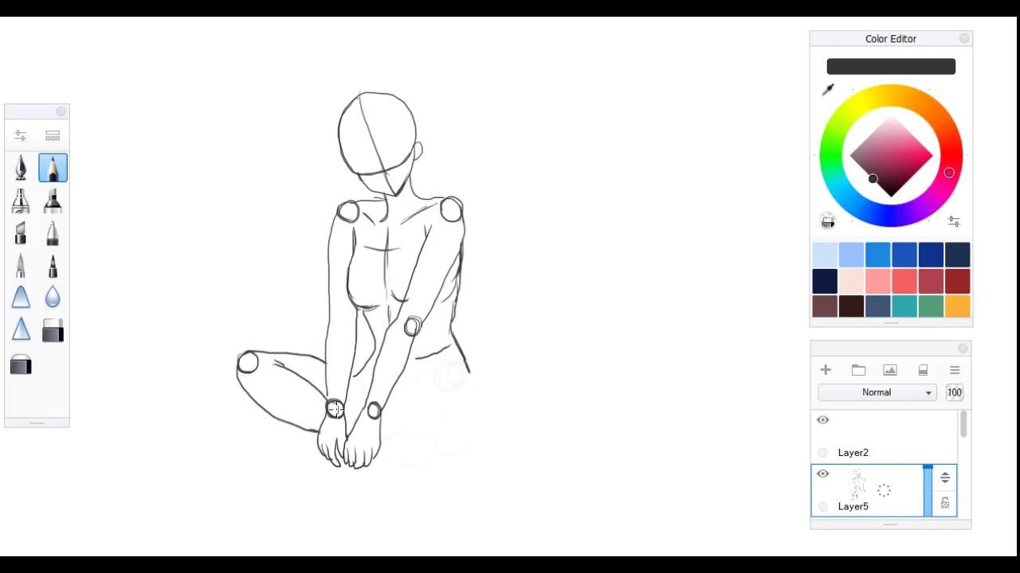
- Sketch the circle at the figure's left hip and the upper and lower contours of the crossed left leg
left_click_drag(446, 365, 454, 390)
key("ctrl+z")
mouse_move(388, 402)
left_mouse_down()
mouse_move(440, 358)
mouse_move(460, 371)
left_mouse_up()
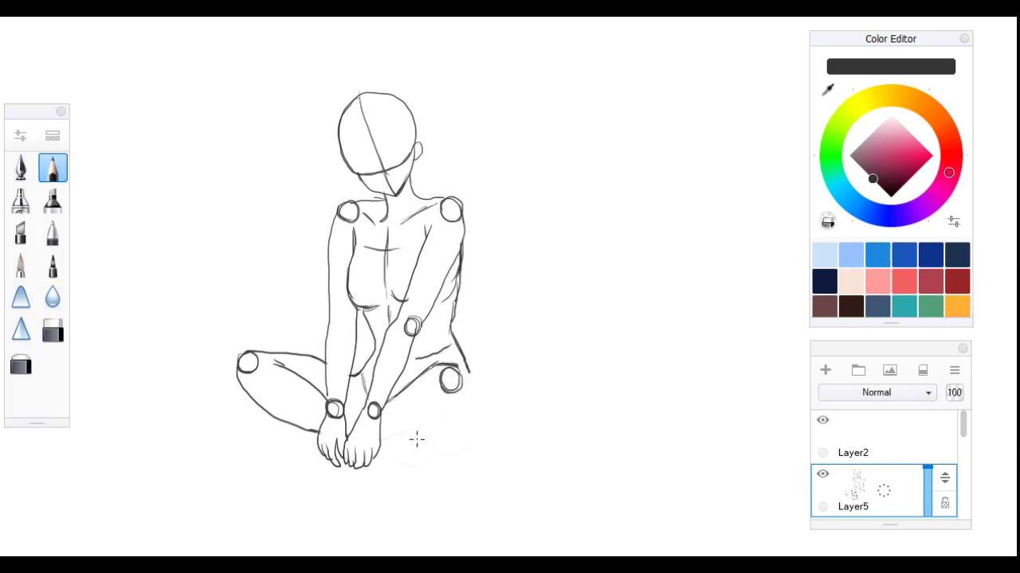
left_click_drag(439, 416, 411, 431)
mouse_move(398, 430)
left_mouse_down()
mouse_move(380, 438)
mouse_move(425, 421)
left_mouse_up()
left_click_drag(403, 429, 439, 413)
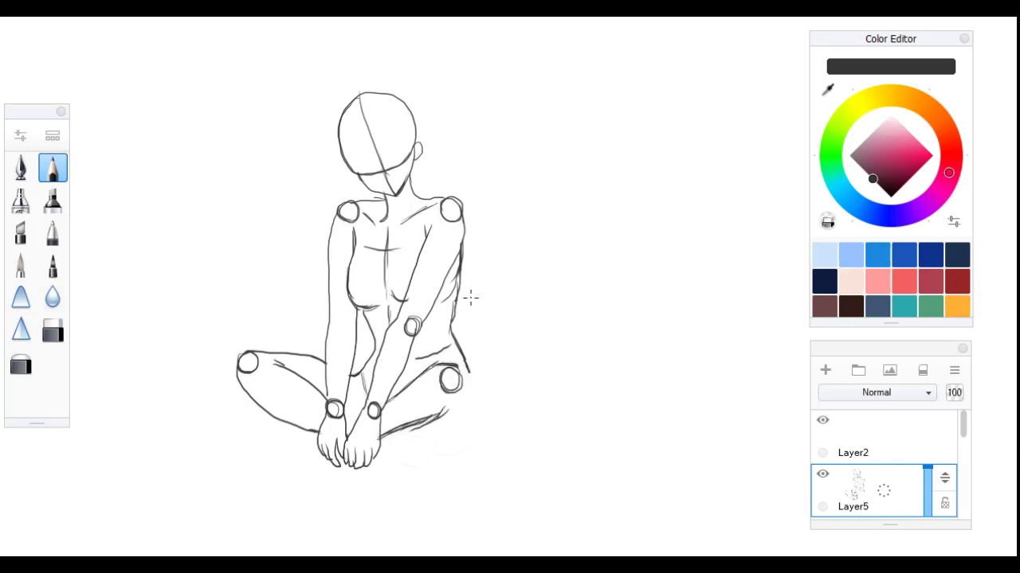
key("ctrl+z")
key("ctrl+z")
left_click_drag(377, 444, 429, 416)
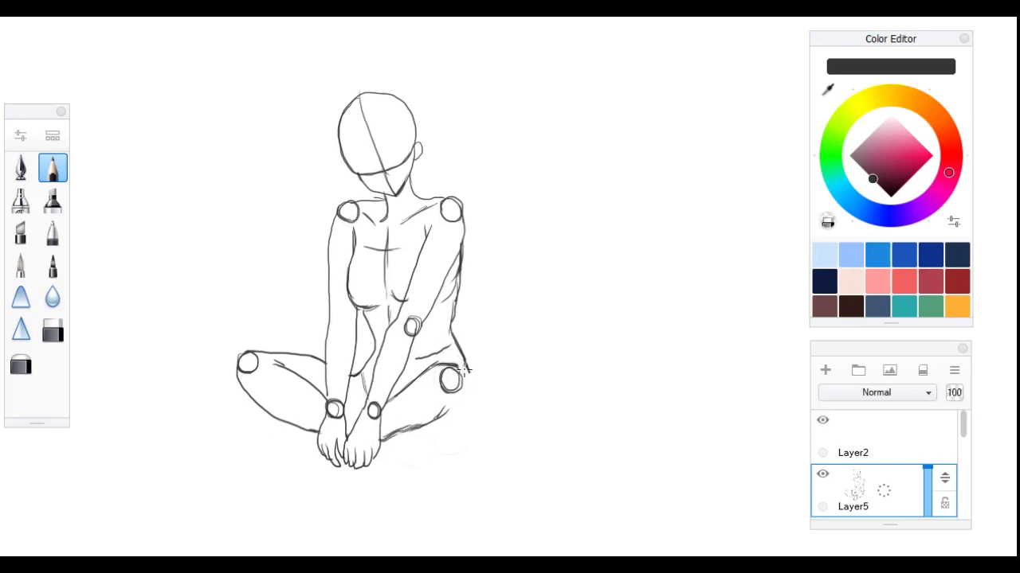
- Sketch the outer hip curve and the tucked foot beneath it, and reinforce the left shoulder circle
left_click_drag(459, 363, 480, 415)
left_click_drag(397, 434, 436, 450)
mouse_move(374, 458)
left_mouse_down()
mouse_move(412, 465)
mouse_move(475, 430)
left_mouse_up()
left_click_drag(478, 390, 474, 435)
left_click_drag(481, 397, 456, 454)
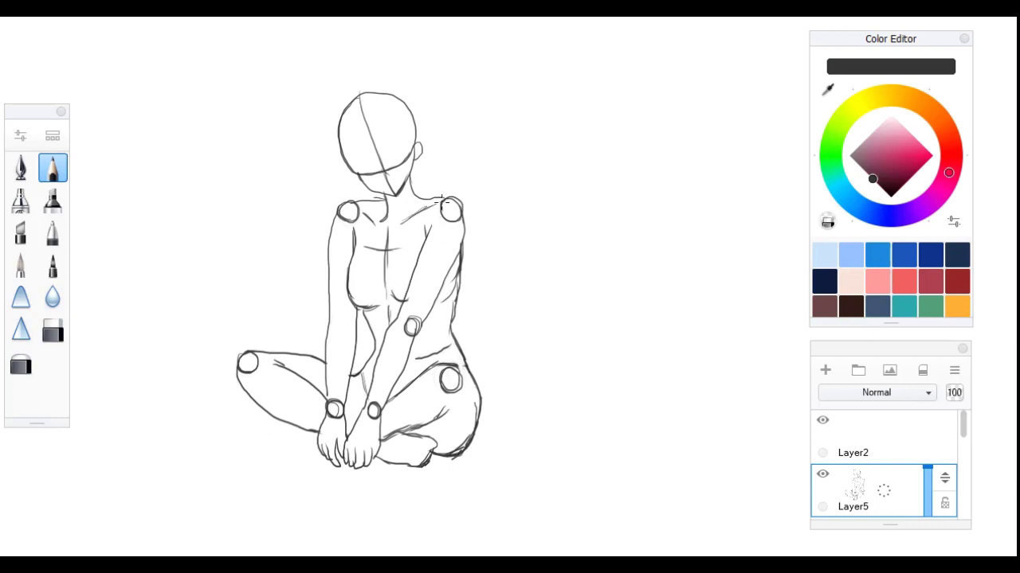
left_click_drag(441, 201, 442, 197)
- Add a new layer on top and bring up the empty canvas area beside the first figure for a second pose
left_click_drag(926, 510, 928, 504)
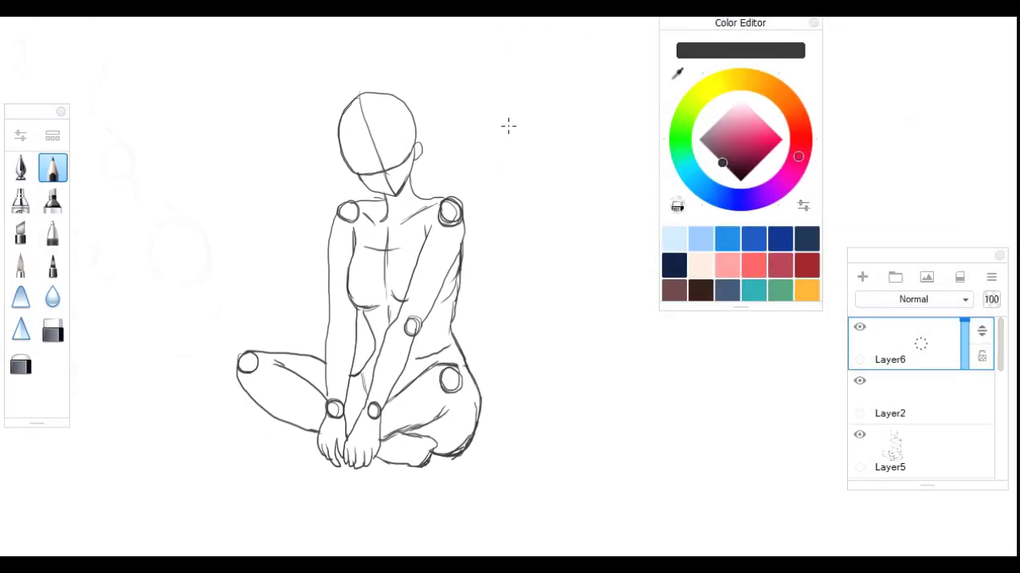
left_click(21, 137)
left_click(572, 64)
mouse_move(505, 247)
left_mouse_down()
mouse_move(589, 312)
mouse_move(778, 353)
left_mouse_up()
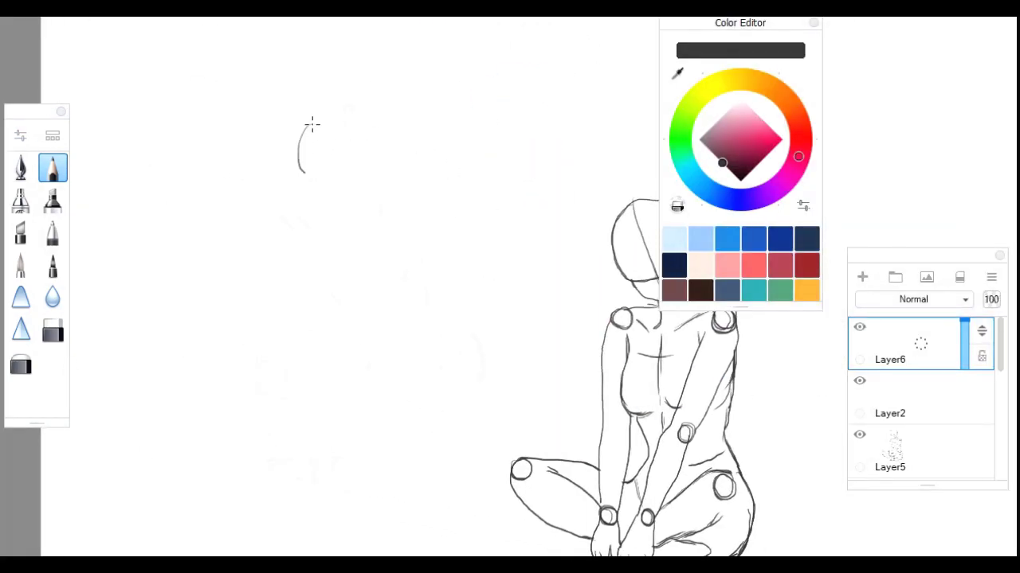
- Sketch the second figure's head with a centre line, eye line, jaw and ear, plus the neck and a shoulder circle
mouse_move(301, 171)
left_mouse_down()
mouse_move(340, 182)
mouse_move(382, 150)
mouse_move(319, 117)
left_mouse_up()
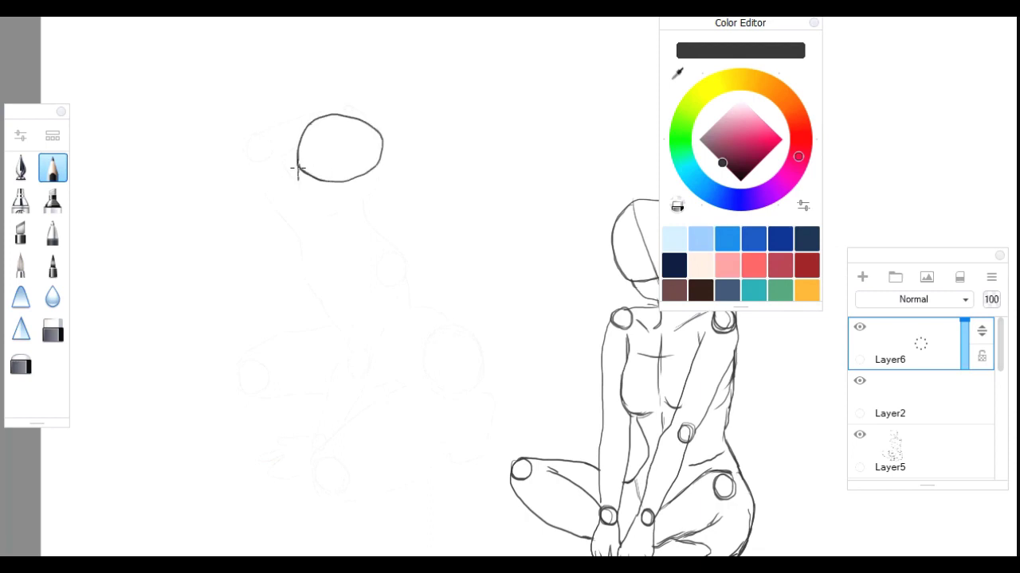
mouse_move(326, 173)
left_mouse_down()
mouse_move(322, 115)
mouse_move(319, 218)
left_mouse_up()
left_click_drag(316, 168, 293, 168)
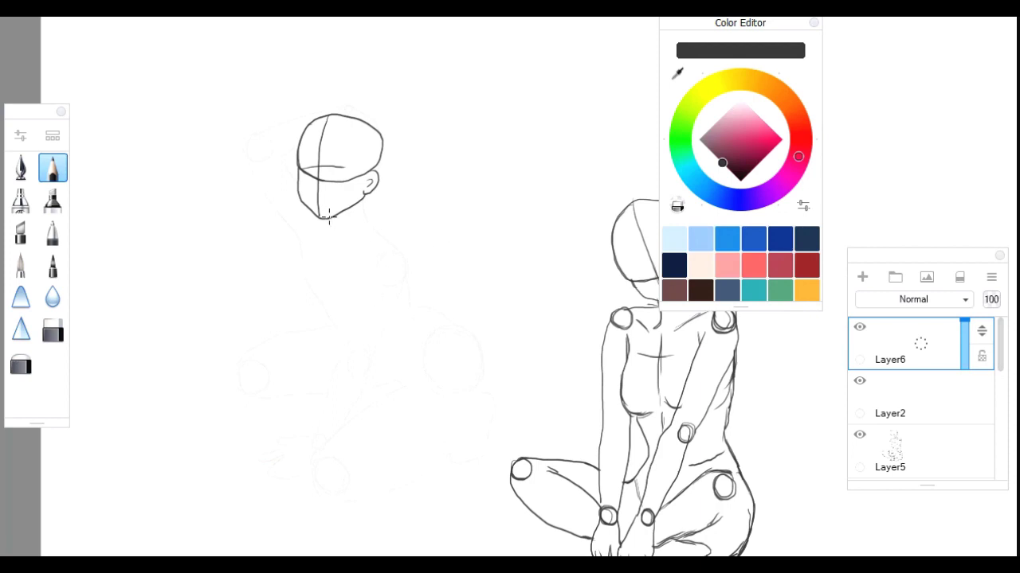
left_click_drag(387, 254, 402, 255)
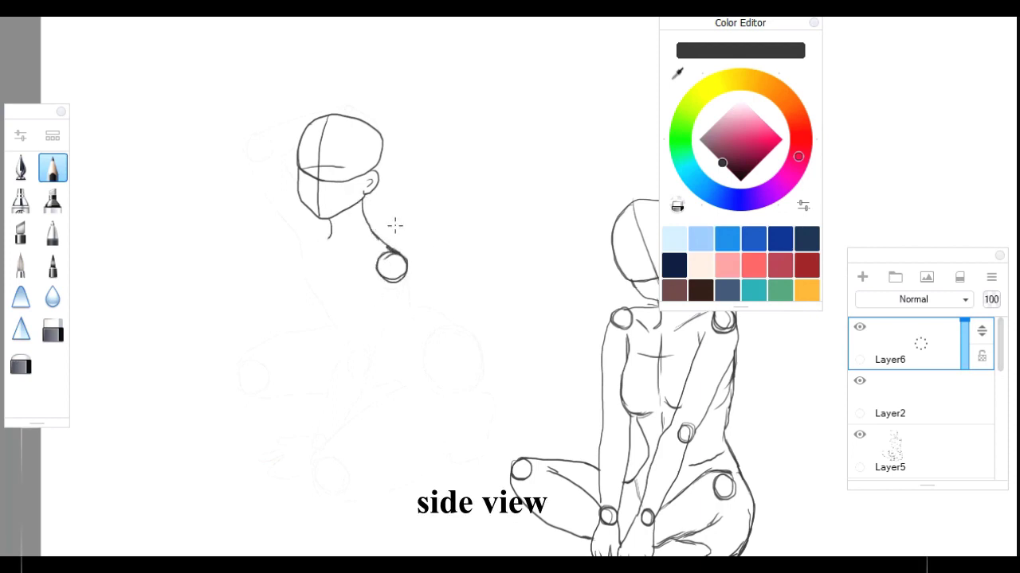
- Sketch the raised arm bent over the head with elbow and wrist circles, and the chest and side contours of the torso
mouse_move(263, 134)
left_mouse_down()
mouse_move(245, 153)
mouse_move(347, 106)
mouse_move(376, 129)
left_mouse_up()
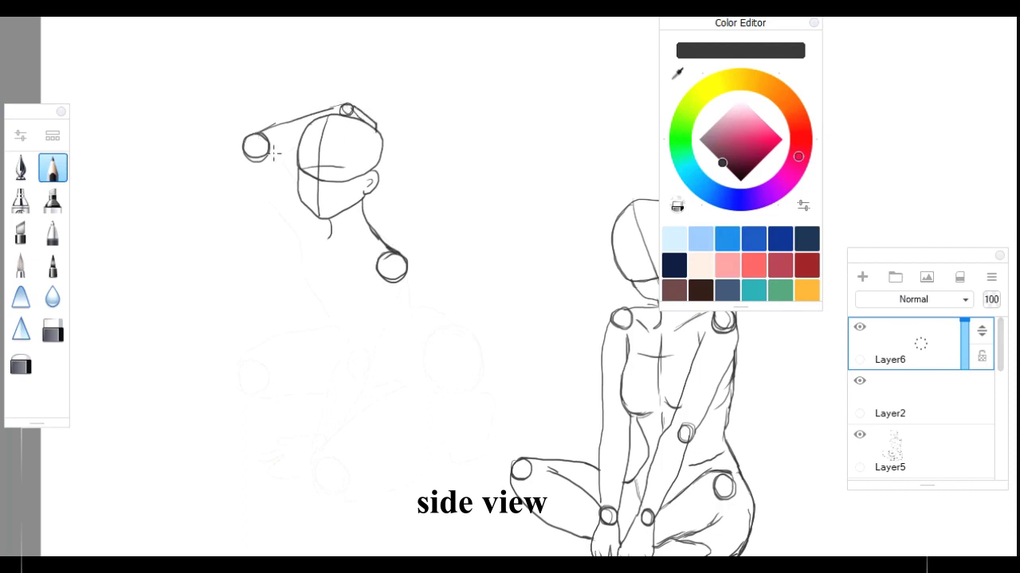
mouse_move(247, 153)
left_mouse_down()
mouse_move(305, 243)
mouse_move(297, 237)
mouse_move(306, 283)
mouse_move(263, 159)
mouse_move(301, 143)
mouse_move(290, 173)
left_mouse_up()
left_click_drag(318, 266, 320, 306)
mouse_move(322, 308)
left_mouse_down()
mouse_move(350, 317)
mouse_move(345, 339)
left_mouse_up()
left_click_drag(406, 272, 408, 320)
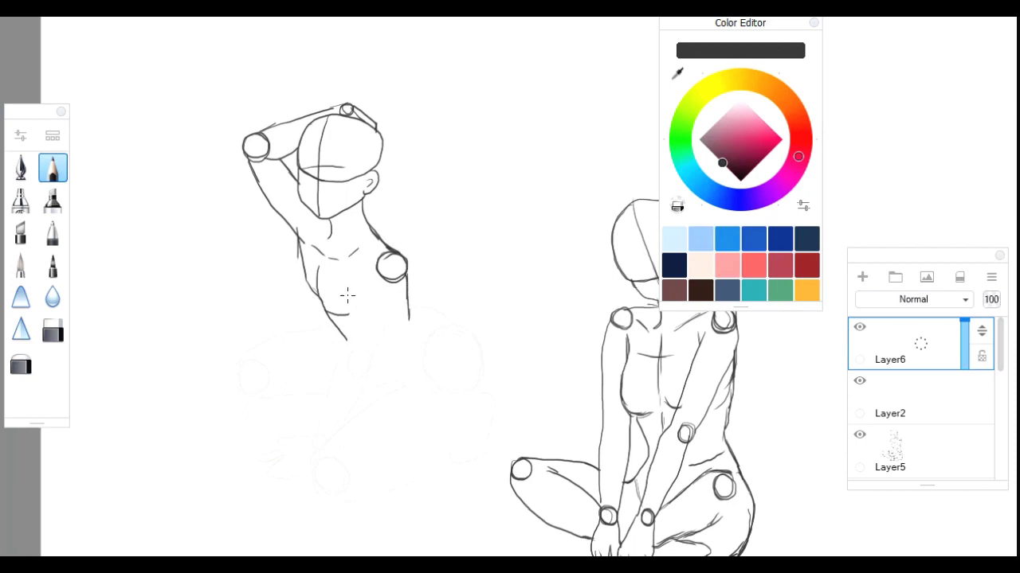
- Sketch the second figure's lowered arm reaching across the torso, with circles at the elbow and wrist
left_click_drag(356, 277, 358, 350)
left_click_drag(403, 279, 375, 348)
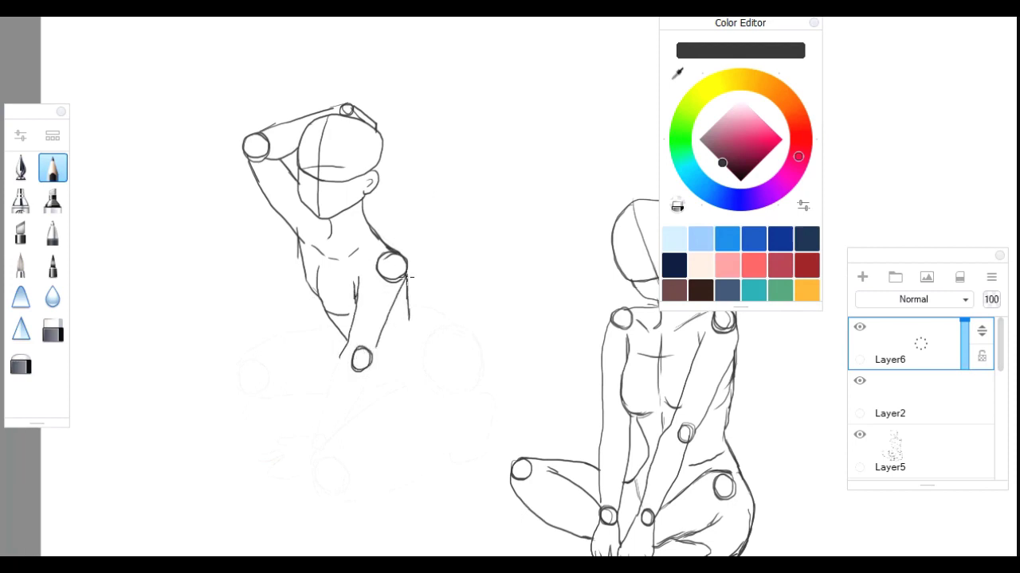
left_click_drag(331, 376, 319, 435)
left_click_drag(368, 365, 330, 439)
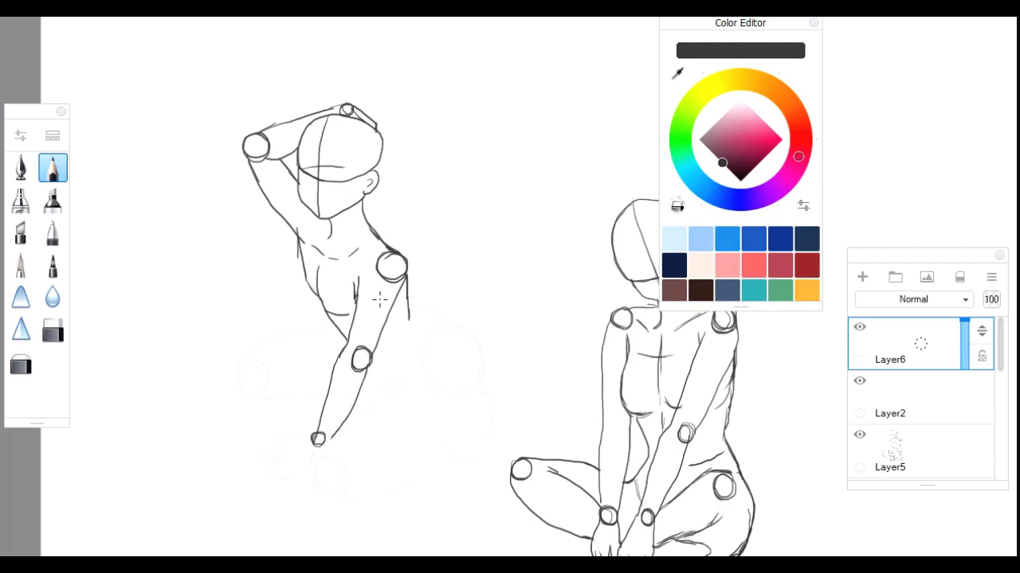
- Sketch the second figure's hips and both thighs, with a large hip circle and a circle at each knee
mouse_move(243, 360)
left_mouse_down()
mouse_move(267, 388)
mouse_move(246, 358)
left_mouse_up()
left_click_drag(255, 397, 386, 388)
mouse_move(442, 324)
left_mouse_down()
mouse_move(434, 316)
mouse_move(450, 321)
left_mouse_up()
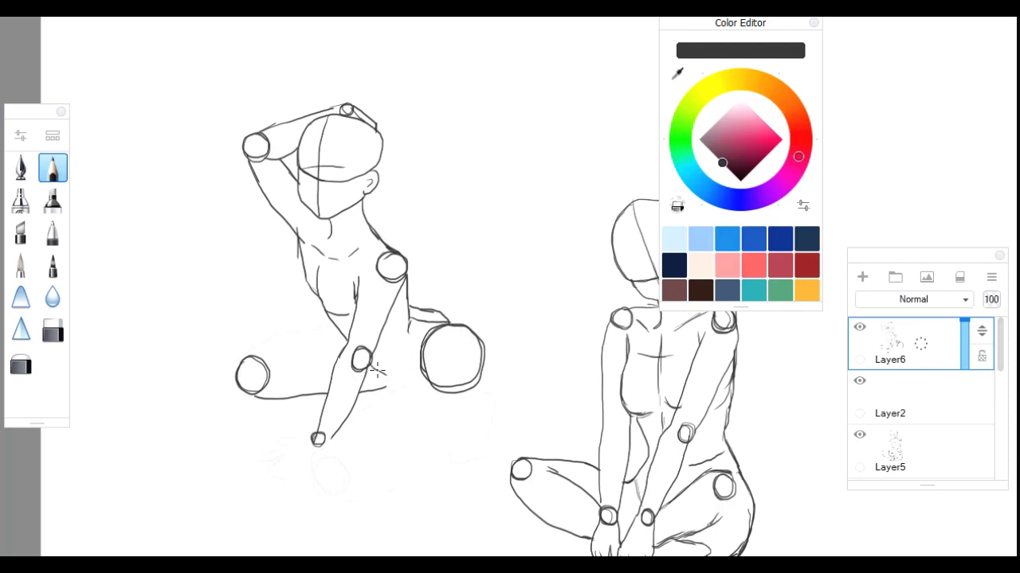
left_click_drag(372, 367, 414, 387)
left_click_drag(482, 368, 460, 431)
left_click_drag(357, 483, 446, 438)
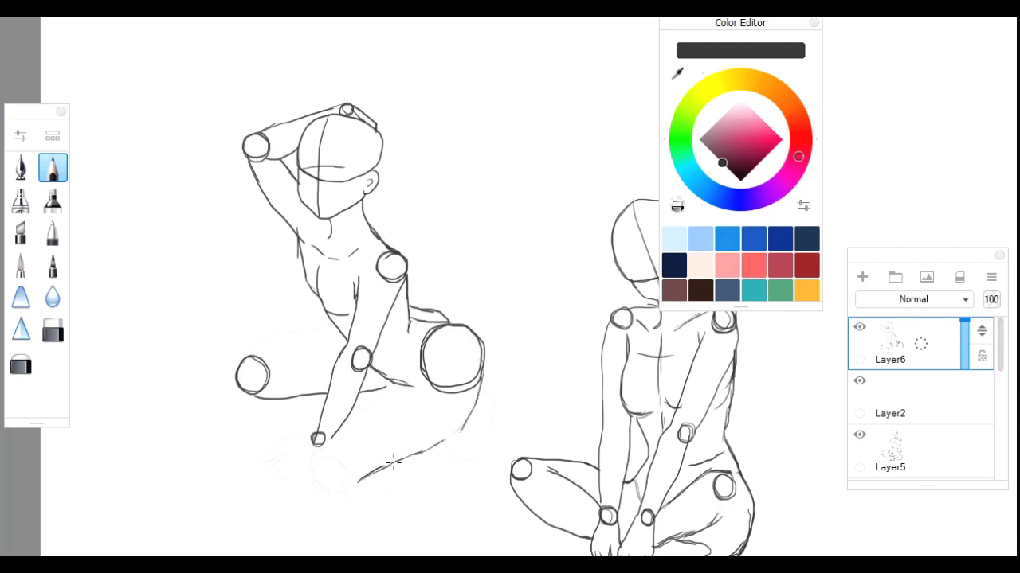
left_click_drag(321, 455, 341, 491)
mouse_move(321, 455)
left_mouse_down()
mouse_move(382, 396)
mouse_move(411, 385)
left_mouse_up()
left_click_drag(253, 358, 333, 324)
left_click_drag(244, 357, 326, 326)
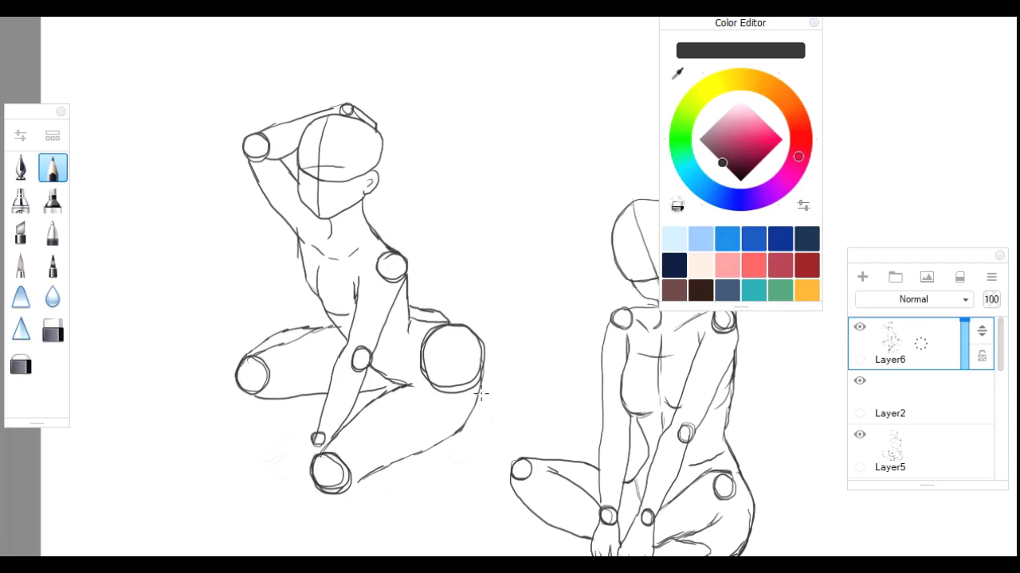
- Sketch the supporting hand, the folded lower leg and the foot behind the hip, and reinforce the hip contour
left_click_drag(481, 393, 487, 450)
left_click_drag(478, 414, 487, 415)
left_click_drag(312, 438, 285, 445)
mouse_move(280, 449)
left_mouse_down()
mouse_move(259, 460)
mouse_move(279, 454)
left_mouse_up()
mouse_move(285, 455)
left_mouse_down()
mouse_move(274, 476)
mouse_move(329, 499)
left_mouse_up()
mouse_move(312, 480)
left_mouse_down()
mouse_move(335, 501)
mouse_move(442, 464)
left_mouse_up()
left_click_drag(423, 478, 473, 425)
left_click_drag(464, 431, 488, 445)
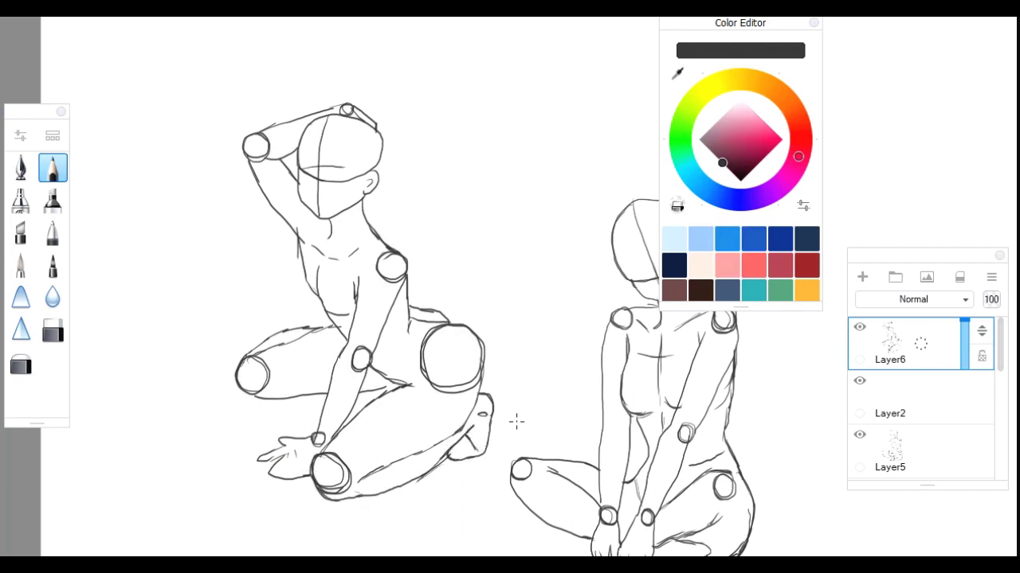
left_click_drag(479, 346, 482, 392)
- Sketch a third figure's head in the empty area on the other side of the first figure, with a centre guideline and jaw
key("space")
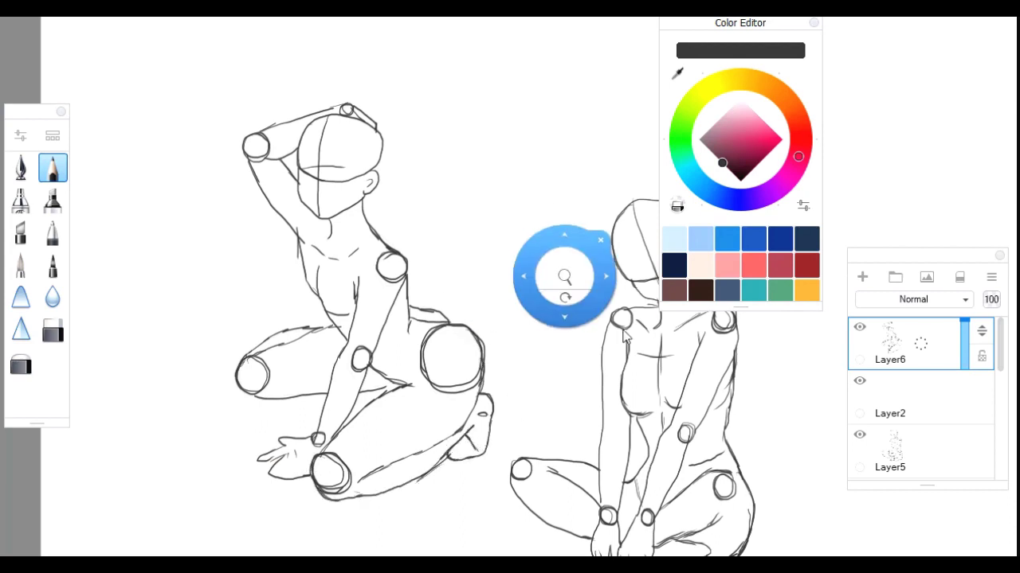
left_click_drag(622, 331, 272, 270)
left_click_drag(579, 293, 499, 355)
mouse_move(390, 123)
left_mouse_down()
mouse_move(354, 171)
mouse_move(434, 217)
mouse_move(369, 127)
mouse_move(420, 187)
mouse_move(355, 178)
mouse_move(416, 126)
mouse_move(357, 182)
mouse_move(368, 194)
left_mouse_up()
key("ctrl+z")
key("ctrl+z")
left_click_drag(394, 123, 397, 224)
key("ctrl+z")
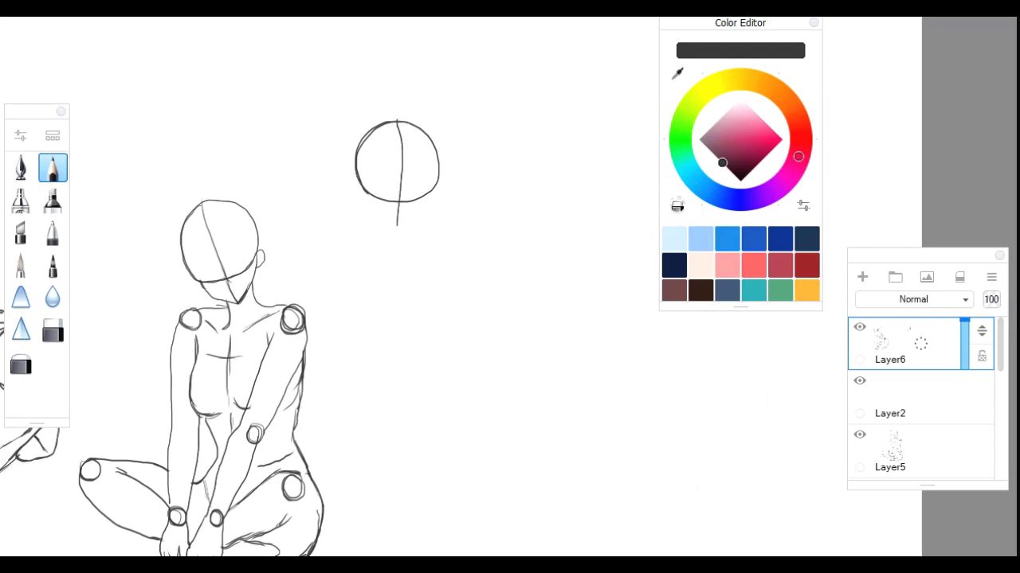
mouse_move(436, 182)
left_mouse_down()
mouse_move(398, 226)
mouse_move(372, 233)
mouse_move(398, 243)
left_mouse_up()
- Sketch the third figure's neck, shoulder circle, chest contours and both arms, with one forearm extended outward
mouse_move(376, 228)
left_mouse_down()
mouse_move(337, 259)
mouse_move(361, 316)
mouse_move(367, 287)
left_mouse_up()
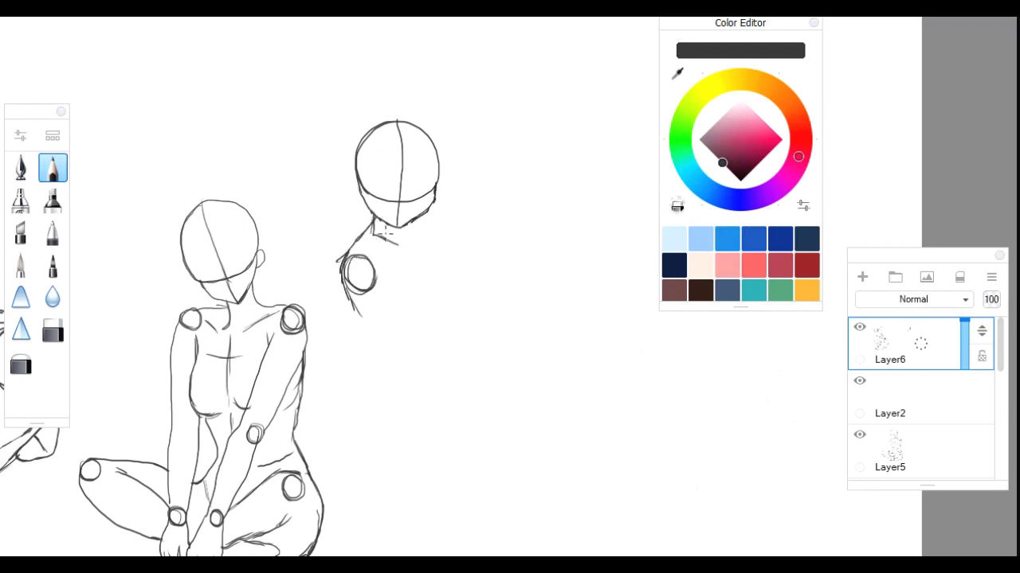
left_click_drag(404, 223, 405, 242)
mouse_move(428, 214)
left_mouse_down()
mouse_move(460, 262)
mouse_move(509, 258)
mouse_move(502, 296)
left_mouse_up()
left_click_drag(428, 226, 417, 300)
mouse_move(405, 242)
left_mouse_down()
mouse_move(400, 268)
mouse_move(415, 293)
left_mouse_up()
mouse_move(416, 293)
left_mouse_down()
mouse_move(390, 317)
mouse_move(387, 362)
mouse_move(465, 331)
mouse_move(430, 322)
mouse_move(458, 315)
mouse_move(418, 322)
left_mouse_up()
- Sketch the waist contour and the third figure's near leg folded under, with knee circle, lower leg and foot
mouse_move(360, 357)
left_mouse_down()
mouse_move(351, 360)
mouse_move(368, 400)
mouse_move(437, 419)
left_mouse_up()
mouse_move(403, 357)
left_mouse_down()
mouse_move(478, 367)
mouse_move(529, 390)
left_mouse_up()
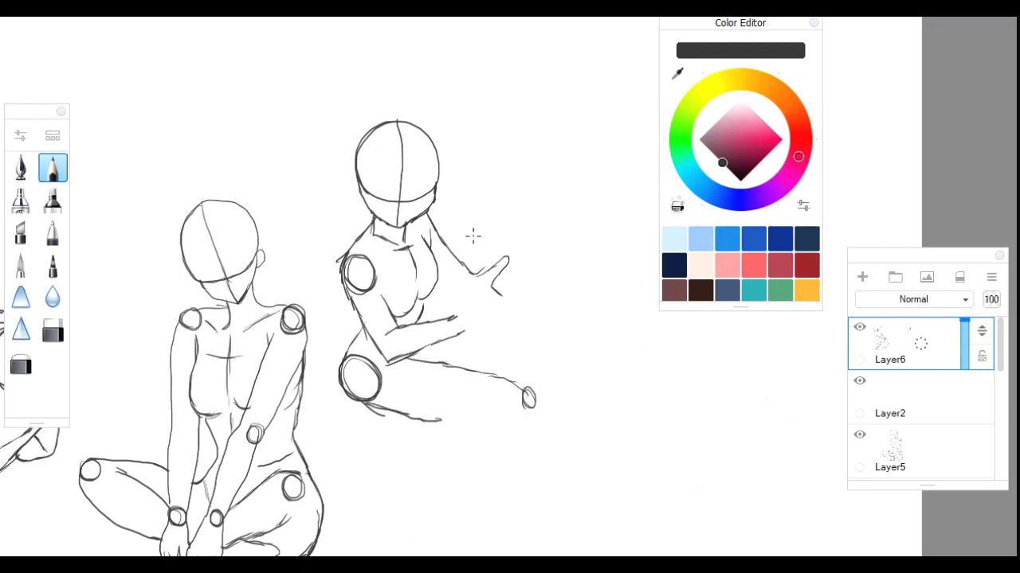
left_click_drag(422, 315, 468, 307)
mouse_move(504, 408)
left_mouse_down()
mouse_move(391, 448)
mouse_move(336, 446)
mouse_move(356, 472)
mouse_move(449, 459)
mouse_move(534, 408)
mouse_move(514, 383)
left_mouse_up()
left_click_drag(436, 420, 461, 420)
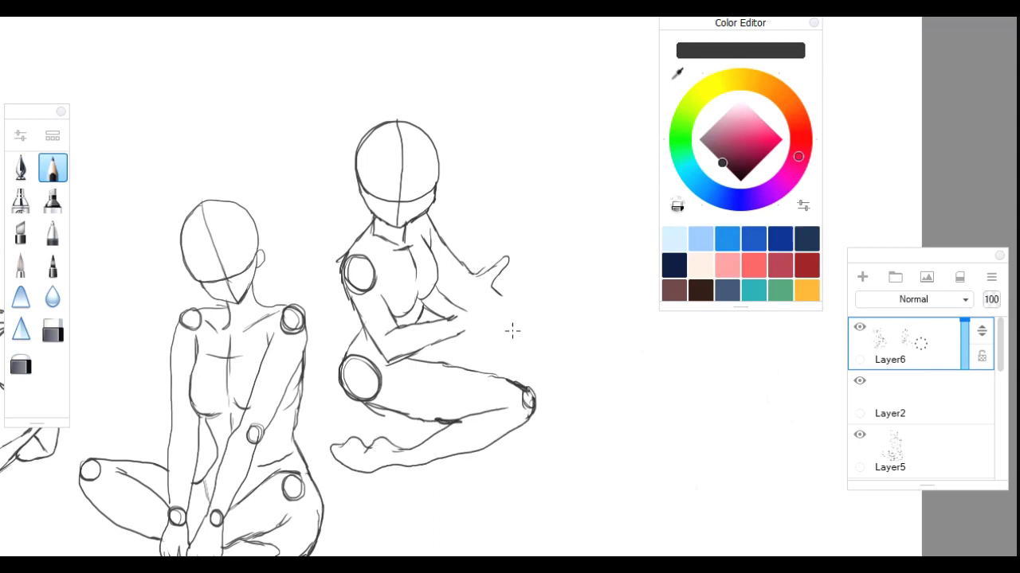
- Sketch the third figure's far knee circle, the thigh above it and the hand held out over the lap
left_click_drag(531, 354, 526, 371)
left_click_drag(486, 332, 535, 348)
mouse_move(521, 382)
left_mouse_down()
mouse_move(542, 375)
mouse_move(538, 348)
left_mouse_up()
left_click_drag(516, 325, 536, 347)
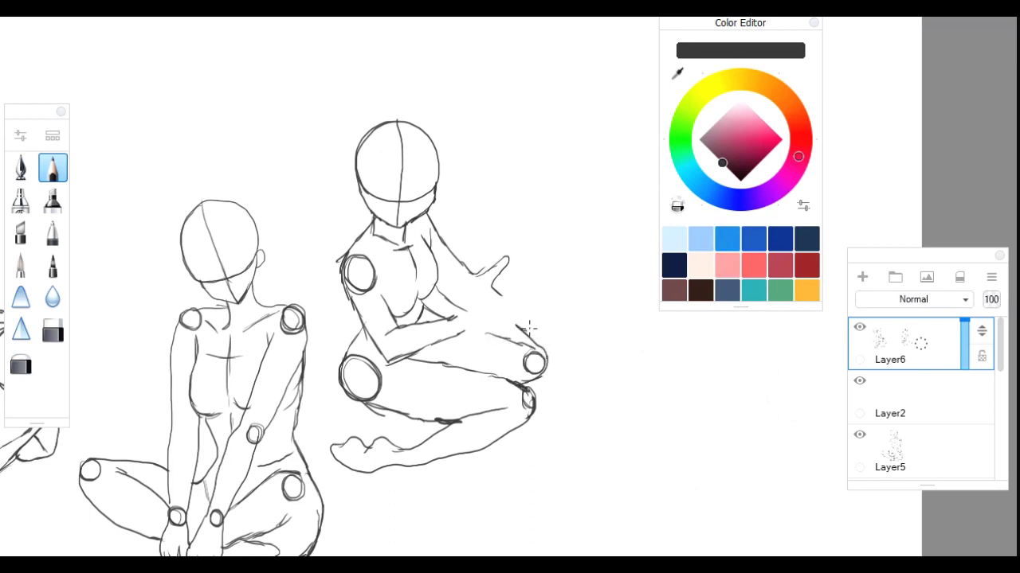
mouse_move(466, 311)
left_mouse_down()
mouse_move(509, 294)
mouse_move(523, 311)
mouse_move(482, 325)
mouse_move(465, 315)
mouse_move(521, 327)
mouse_move(506, 328)
mouse_move(514, 317)
left_mouse_up()
key("ctrl+z")
key("ctrl+z")
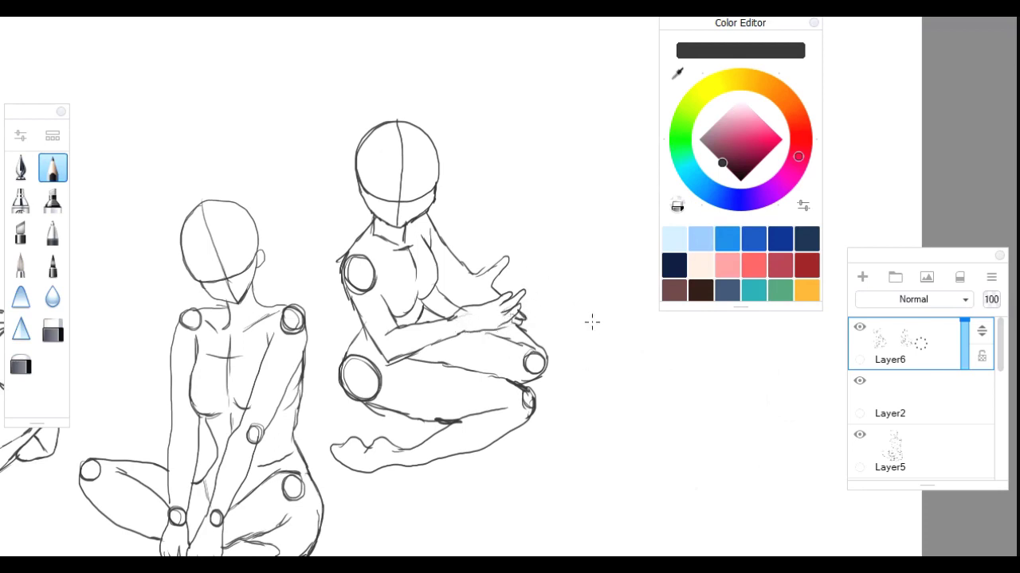
- Sketch a fourth figure's head in the empty area beside the third figure, with a curved centre guideline and face contour
left_click_drag(828, 376, 621, 366)
left_click_drag(490, 112, 497, 105)
left_click_drag(474, 161, 473, 212)
mouse_move(456, 155)
left_mouse_down()
mouse_move(452, 182)
mouse_move(470, 211)
left_mouse_up()
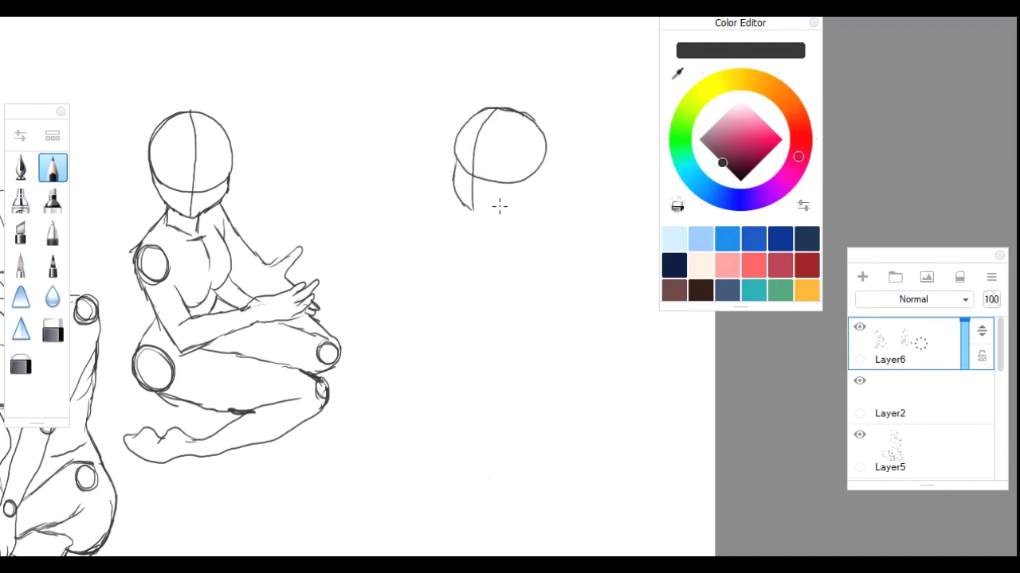
- Sketch the fourth figure's hands supporting the chin, wrist circles, forearms, shoulder circle, back contour, hip circle and chest
mouse_move(483, 218)
left_mouse_down()
mouse_move(544, 166)
mouse_move(535, 189)
left_mouse_up()
left_click_drag(495, 223, 537, 187)
mouse_move(457, 209)
left_mouse_down()
mouse_move(455, 219)
mouse_move(443, 188)
mouse_move(451, 253)
mouse_move(430, 318)
mouse_move(465, 303)
left_mouse_up()
left_click_drag(468, 261, 466, 330)
mouse_move(495, 220)
left_mouse_down()
mouse_move(496, 295)
mouse_move(532, 223)
left_mouse_up()
mouse_move(525, 213)
left_mouse_down()
mouse_move(534, 199)
mouse_move(550, 216)
left_mouse_up()
mouse_move(537, 228)
left_mouse_down()
mouse_move(557, 217)
mouse_move(574, 253)
mouse_move(582, 375)
mouse_move(589, 360)
left_mouse_up()
mouse_move(509, 317)
left_mouse_down()
mouse_move(500, 330)
mouse_move(550, 271)
mouse_move(550, 289)
left_mouse_up()
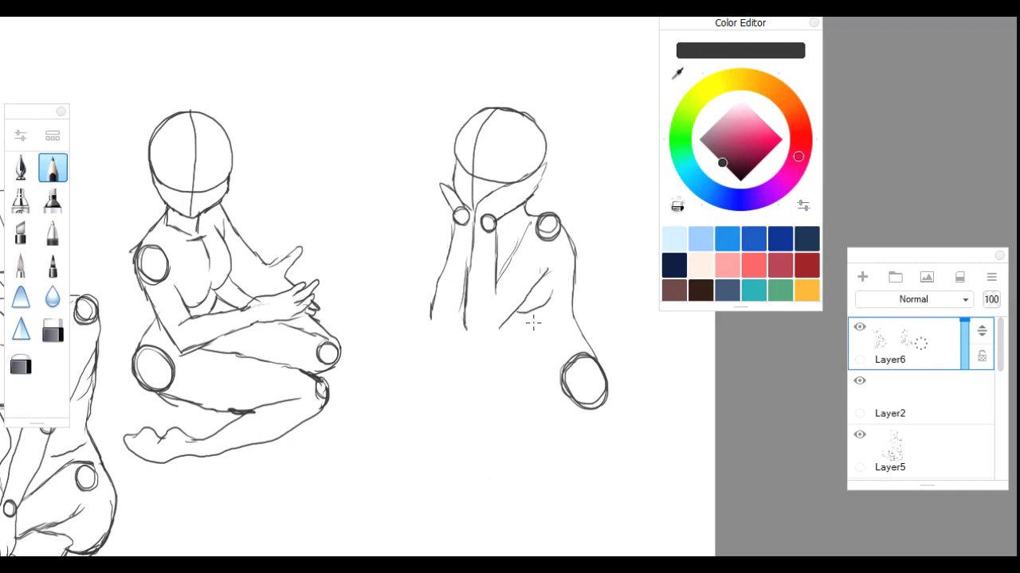
- Sketch the fourth figure's two knee circles, the thighs, the bent lower legs and the buttock contour of the squat
mouse_move(451, 327)
left_mouse_down()
mouse_move(454, 342)
mouse_move(447, 327)
left_mouse_up()
mouse_move(422, 319)
left_mouse_down()
mouse_move(412, 326)
mouse_move(423, 320)
left_mouse_up()
left_click_drag(428, 321, 555, 349)
mouse_move(432, 342)
left_mouse_down()
mouse_move(442, 385)
mouse_move(515, 439)
left_mouse_up()
mouse_move(413, 320)
left_mouse_down()
mouse_move(406, 399)
mouse_move(470, 452)
left_mouse_up()
mouse_move(487, 371)
left_mouse_down()
mouse_move(518, 389)
mouse_move(554, 444)
left_mouse_up()
key("ctrl+z")
mouse_move(519, 390)
left_mouse_down()
mouse_move(552, 445)
mouse_move(585, 441)
left_mouse_up()
mouse_move(609, 398)
left_mouse_down()
mouse_move(585, 437)
mouse_move(596, 423)
left_mouse_up()
- Add the squatting figure's ankle circles and draw both feet
left_click_drag(478, 439, 483, 436)
left_click_drag(483, 427, 487, 443)
mouse_move(468, 452)
left_mouse_down()
mouse_move(457, 465)
mouse_move(487, 481)
left_mouse_up()
mouse_move(494, 446)
left_mouse_down()
mouse_move(489, 482)
mouse_move(528, 454)
left_mouse_up()
mouse_move(529, 453)
left_mouse_down()
mouse_move(509, 470)
mouse_move(567, 478)
mouse_move(553, 449)
left_mouse_up()
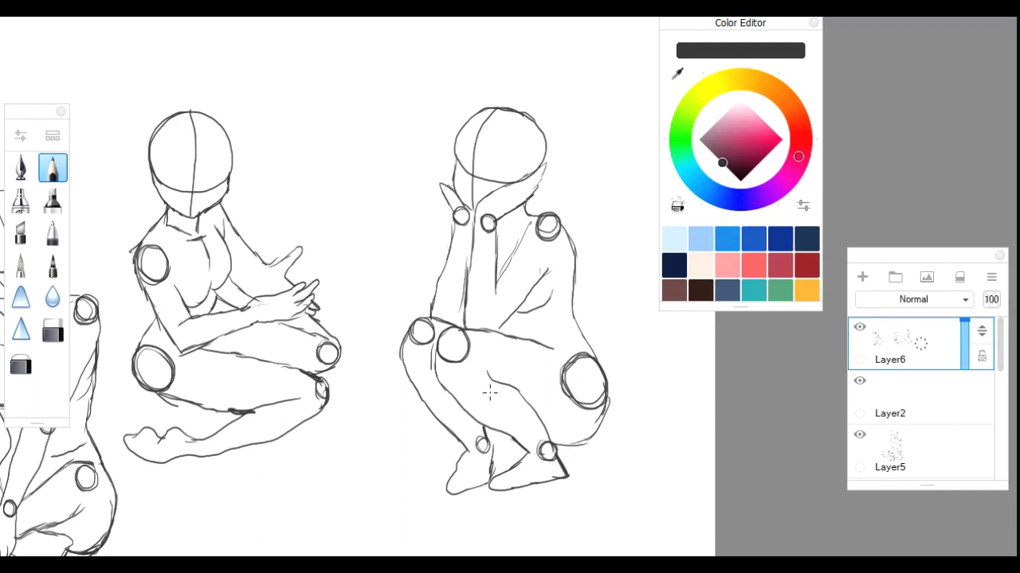
left_click_drag(486, 448, 549, 456)
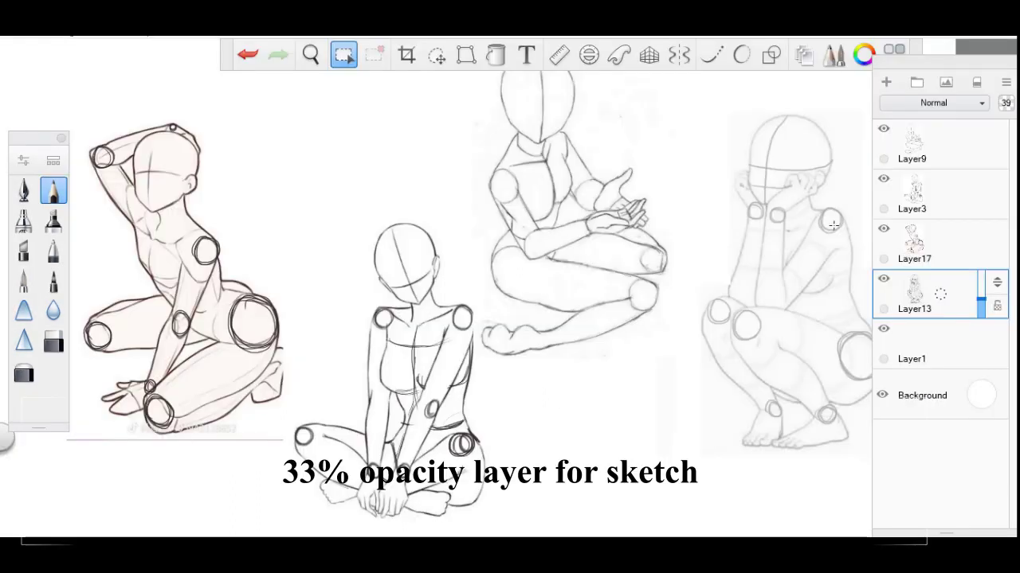
- Lower the opacity of the remaining figure sketch layers to about 33%
left_click(952, 245)
left_click_drag(981, 225, 982, 250)
left_click(954, 145)
left_click_drag(981, 126, 982, 192)
left_click(943, 207)
left_click(976, 141)
- Add a new layer above the sketch layers for the line drawing and check the pencil's brush properties
left_click(886, 82)
scroll(542, 114, "up", 3)
left_click(24, 161)
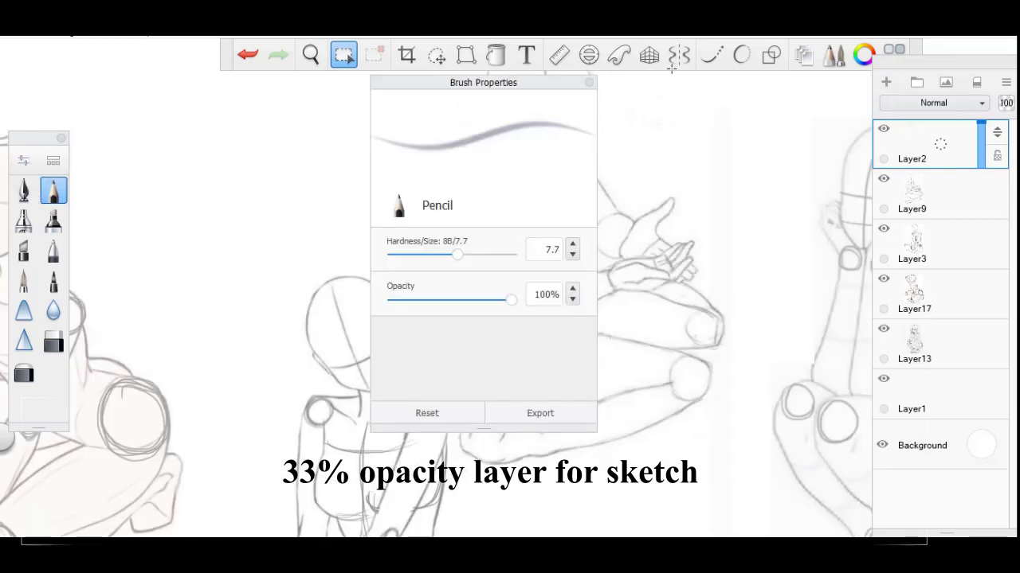
left_click(864, 55)
left_click(644, 155)
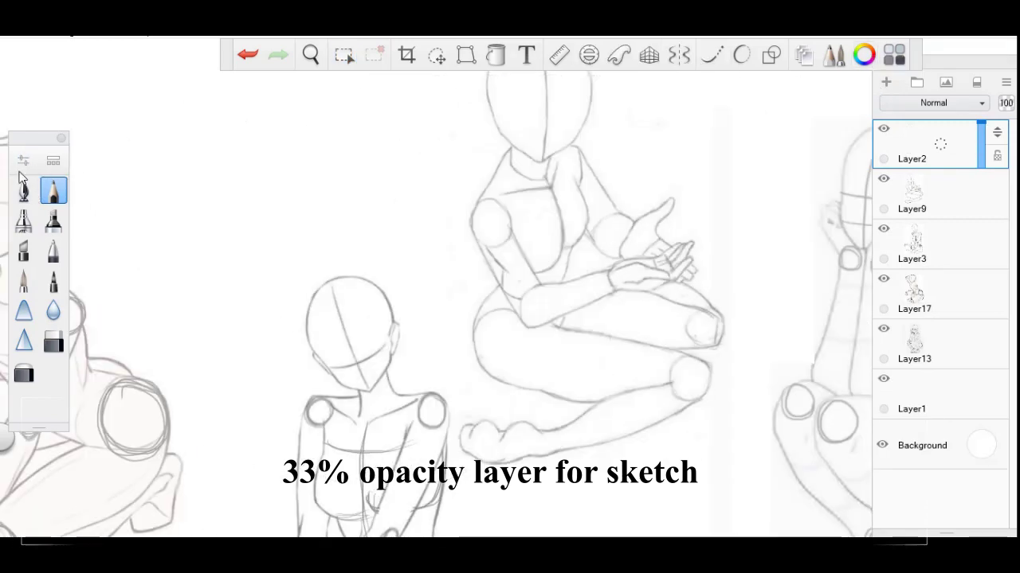
left_click(589, 82)
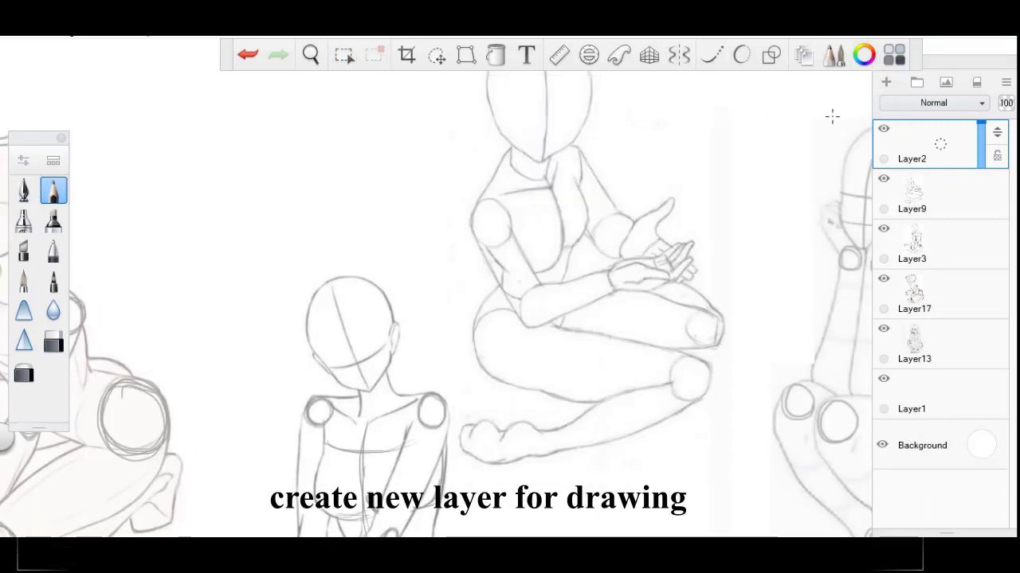
left_click(916, 44)
- Trace the head and jaw of the figure with outstretched hands in dark pencil, adding a vertical centreline and two facial guidelines
key("space")
left_click_drag(576, 82, 569, 108)
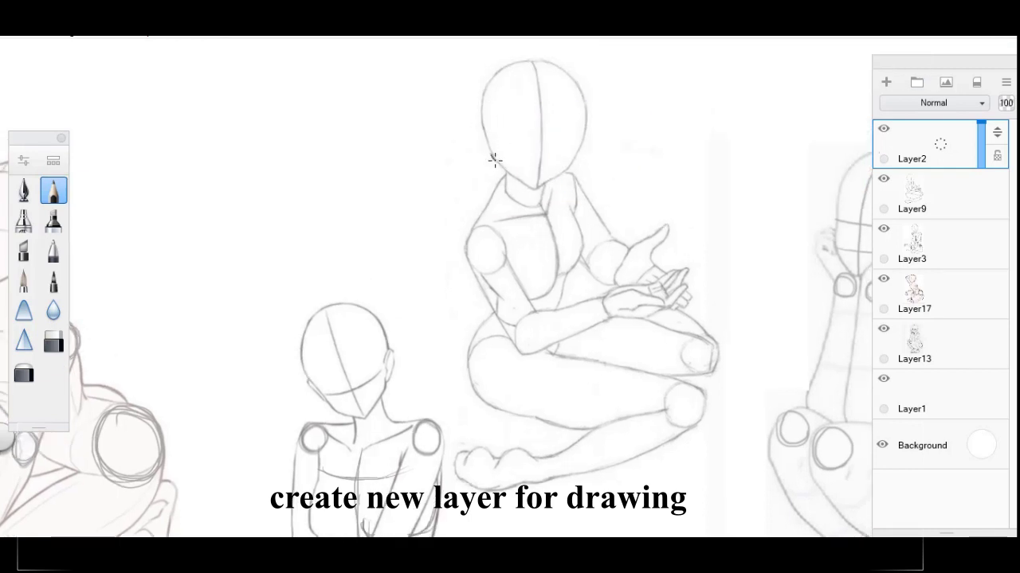
key("[")
key("ctrl+z")
key("]")
mouse_move(495, 159)
left_mouse_down()
mouse_move(488, 80)
mouse_move(524, 59)
left_mouse_up()
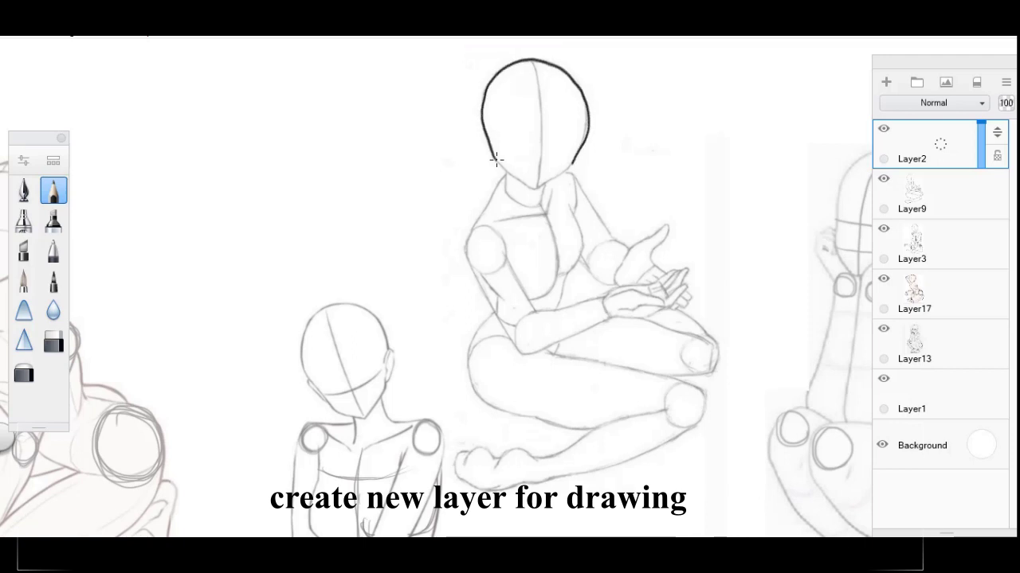
mouse_move(496, 159)
left_mouse_down()
mouse_move(540, 188)
mouse_move(525, 188)
mouse_move(551, 175)
left_mouse_up()
key("e")
key("b")
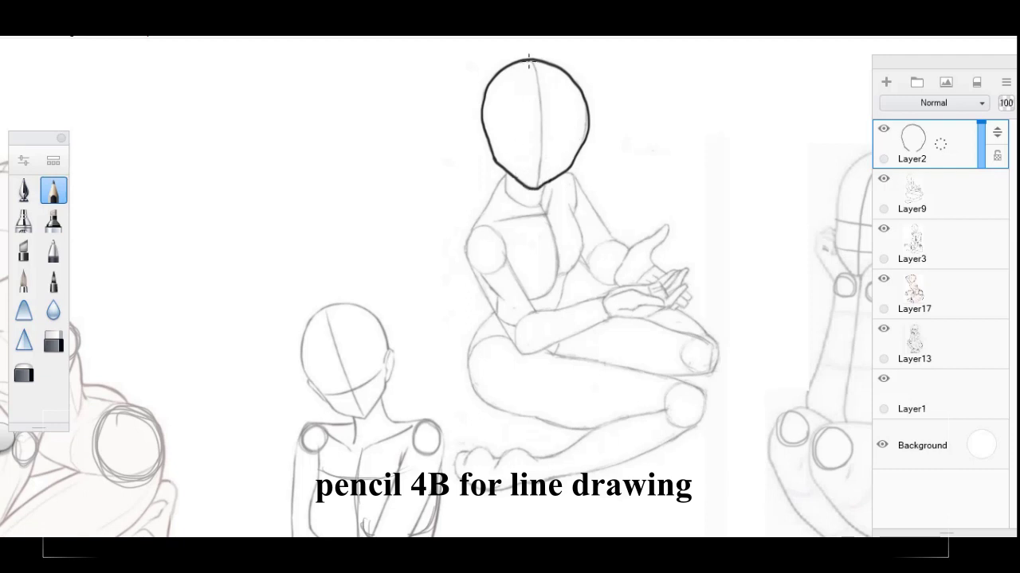
left_click_drag(529, 61, 537, 189)
mouse_move(479, 118)
left_mouse_down()
mouse_move(588, 124)
mouse_move(489, 146)
left_mouse_up()
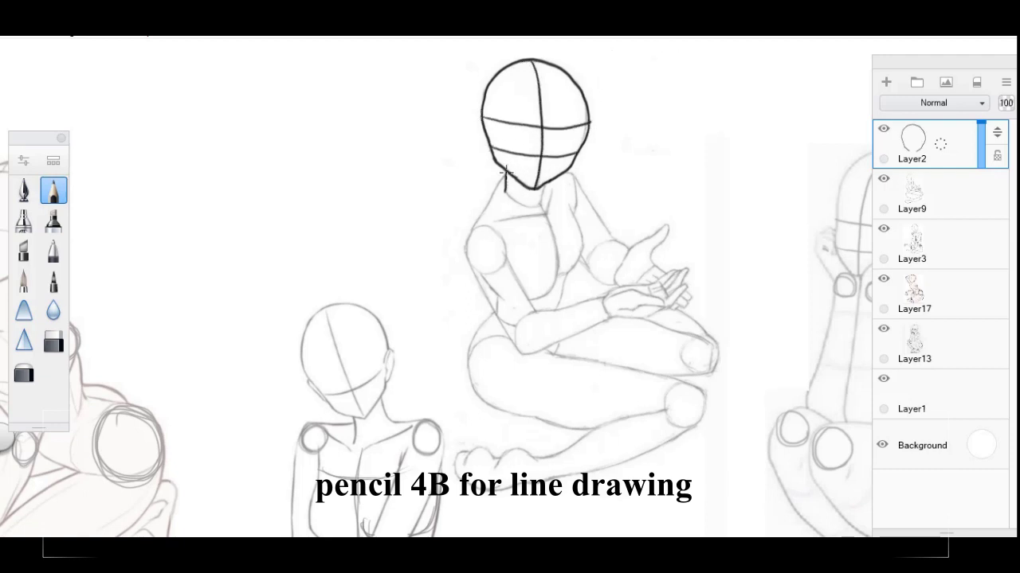
- Trace the same figure's neck, shoulder line, far upper arm and bent near arm up to the wrist
mouse_move(501, 190)
left_mouse_down()
mouse_move(465, 257)
mouse_move(492, 296)
mouse_move(563, 174)
mouse_move(610, 235)
left_mouse_up()
key("ctrl+z")
mouse_move(509, 168)
left_mouse_down()
mouse_move(466, 260)
mouse_move(514, 351)
mouse_move(611, 317)
left_mouse_up()
left_click_drag(504, 253, 524, 314)
mouse_move(573, 308)
left_mouse_down()
mouse_move(523, 316)
mouse_move(608, 295)
left_mouse_up()
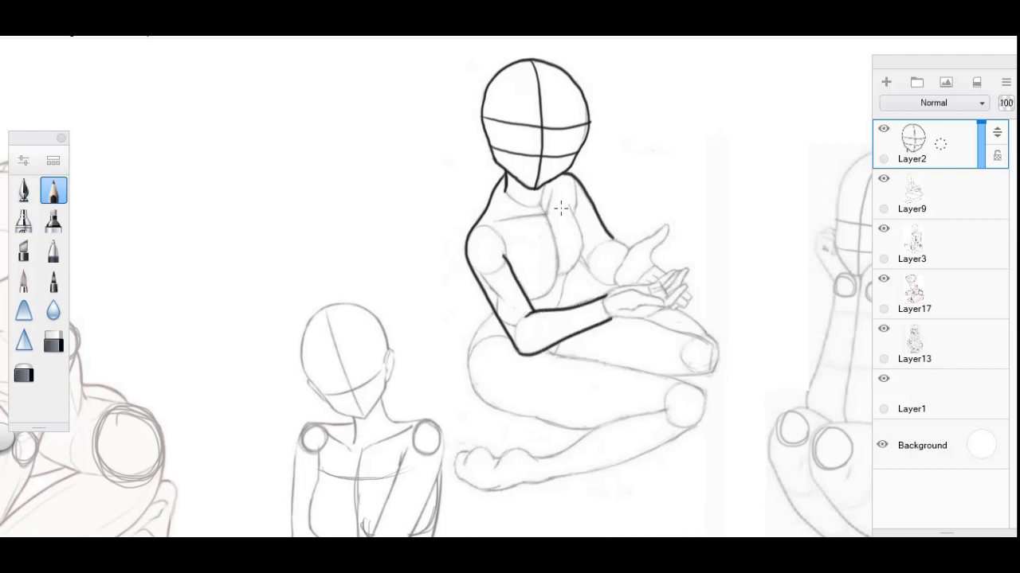
- Trace the figure's collarbone, chest contours and the front of the torso down to the forearm
mouse_move(538, 293)
left_mouse_down()
mouse_move(556, 283)
mouse_move(556, 255)
left_mouse_up()
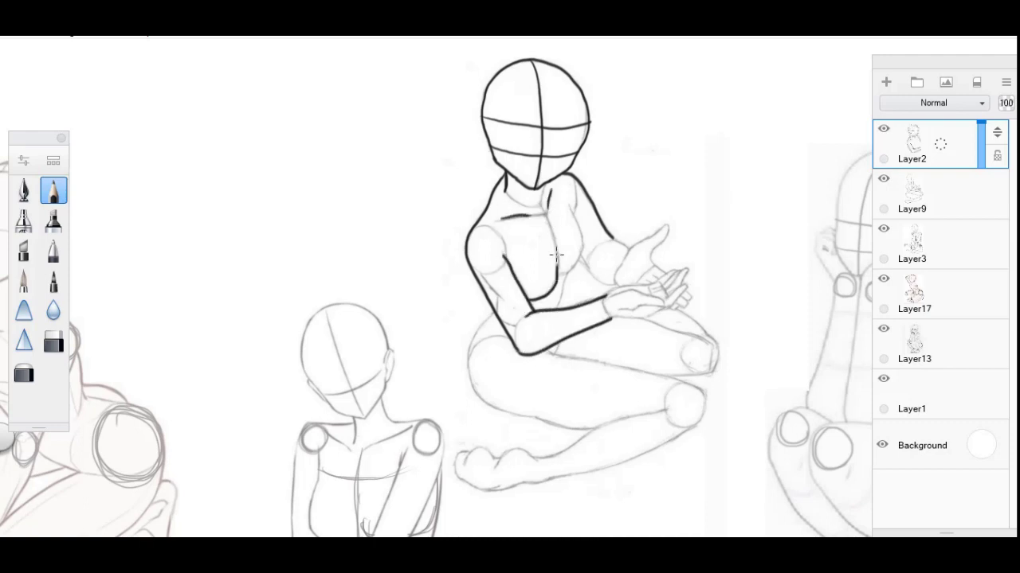
left_click_drag(567, 208, 562, 274)
left_click_drag(577, 188, 574, 222)
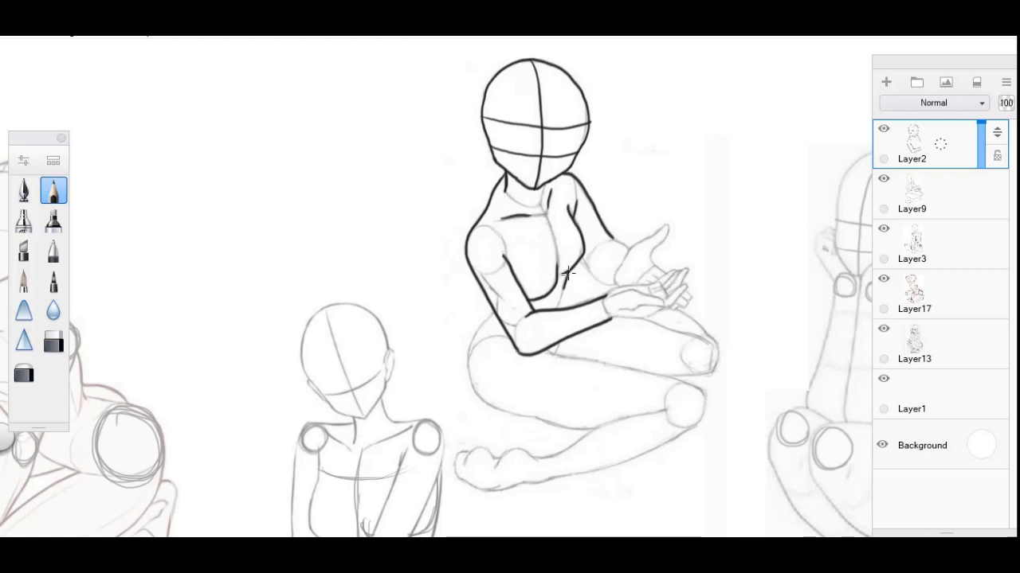
left_click_drag(565, 276, 550, 314)
- Trace the figure's two open hands with thumbs and fingers, including the far forearm
mouse_move(612, 284)
left_mouse_down()
mouse_move(590, 271)
mouse_move(667, 226)
left_mouse_up()
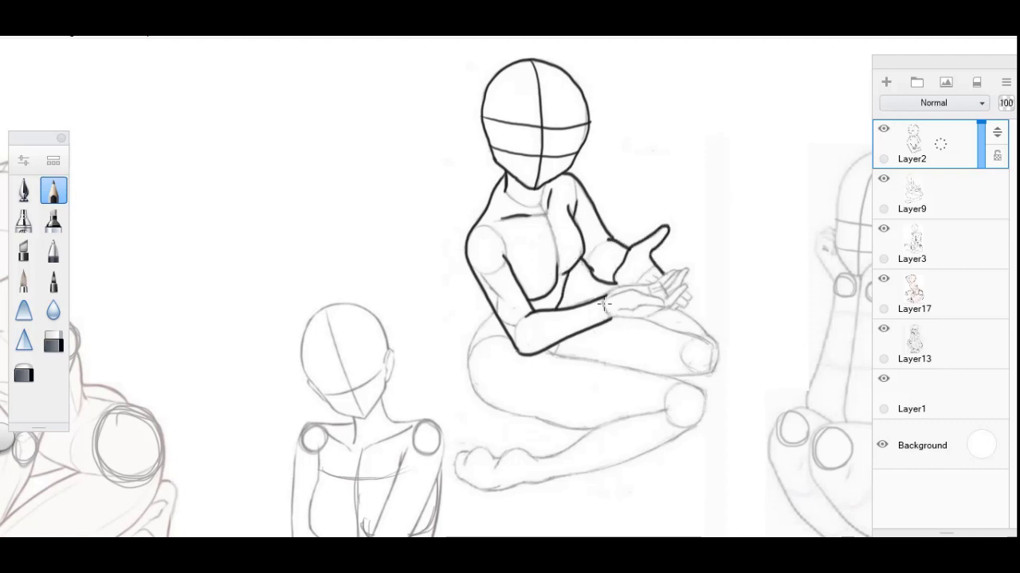
mouse_move(615, 285)
left_mouse_down()
mouse_move(684, 267)
mouse_move(659, 292)
mouse_move(668, 306)
mouse_move(683, 287)
left_mouse_up()
key("ctrl+z")
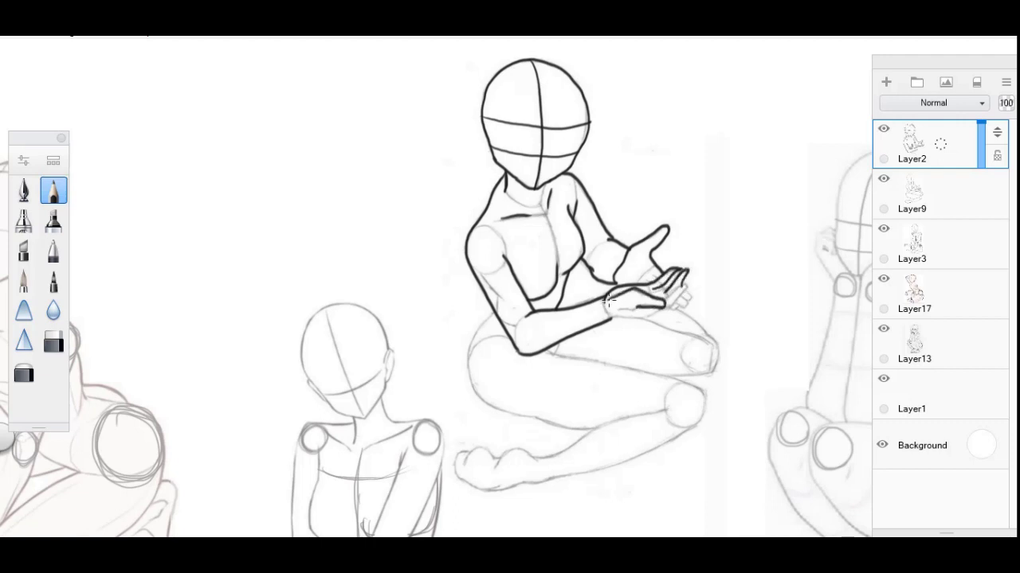
left_click_drag(615, 317, 687, 284)
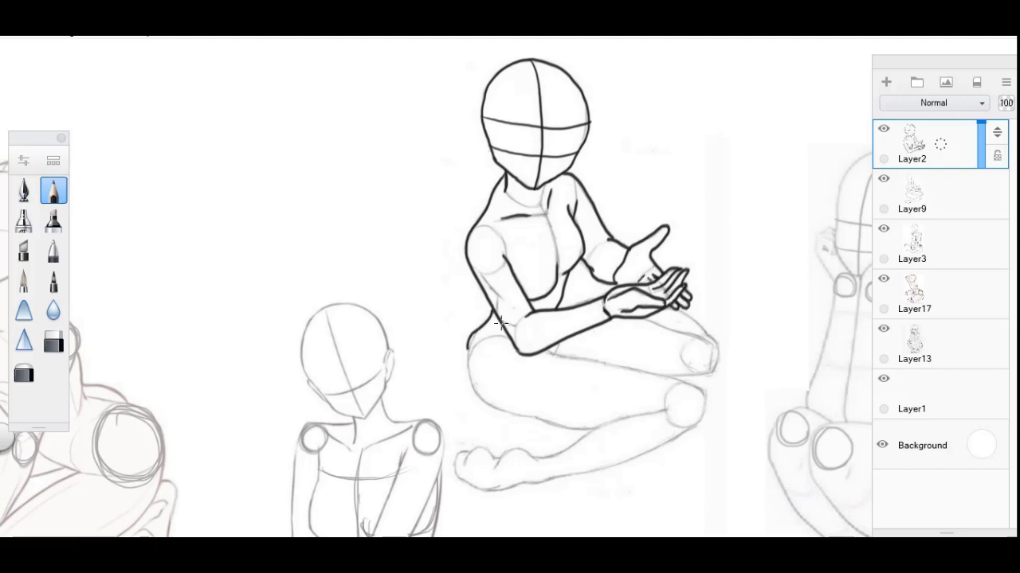
- Trace the figure's waist and hip, both folded thighs and knees, and the lower leg with its foot
mouse_move(494, 311)
left_mouse_down()
mouse_move(469, 368)
mouse_move(489, 399)
mouse_move(472, 389)
mouse_move(601, 428)
left_mouse_up()
key("ctrl+z")
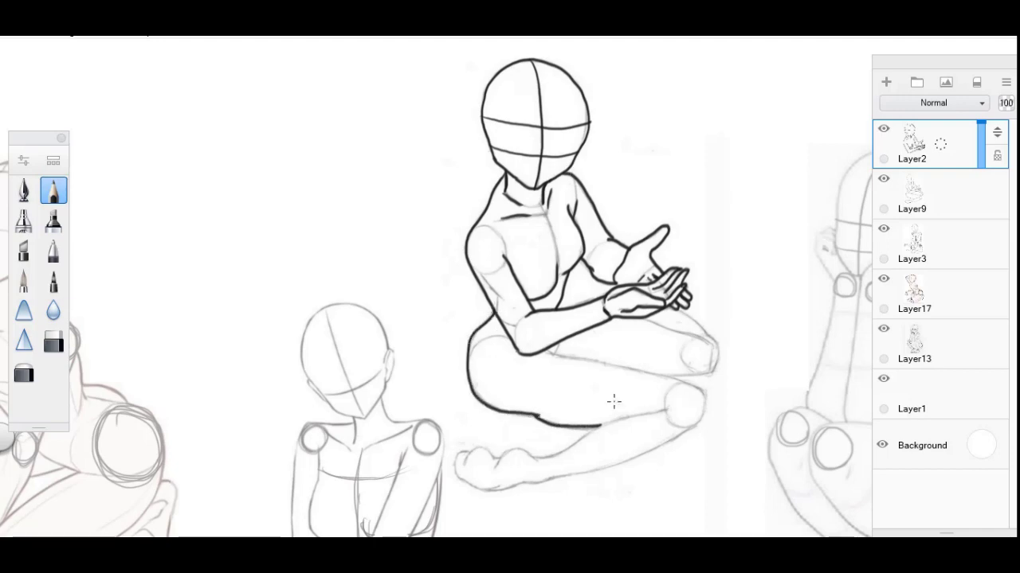
left_click_drag(547, 351, 622, 365)
key("ctrl+z")
mouse_move(546, 351)
left_mouse_down()
mouse_move(682, 382)
mouse_move(706, 403)
mouse_move(690, 430)
left_mouse_up()
left_click_drag(646, 317, 707, 341)
mouse_move(677, 325)
left_mouse_down()
mouse_move(683, 334)
mouse_move(694, 317)
mouse_move(718, 370)
mouse_move(663, 377)
mouse_move(622, 417)
mouse_move(550, 457)
mouse_move(466, 461)
mouse_move(504, 492)
mouse_move(695, 429)
left_mouse_up()
key("ctrl+z")
key("ctrl+z")
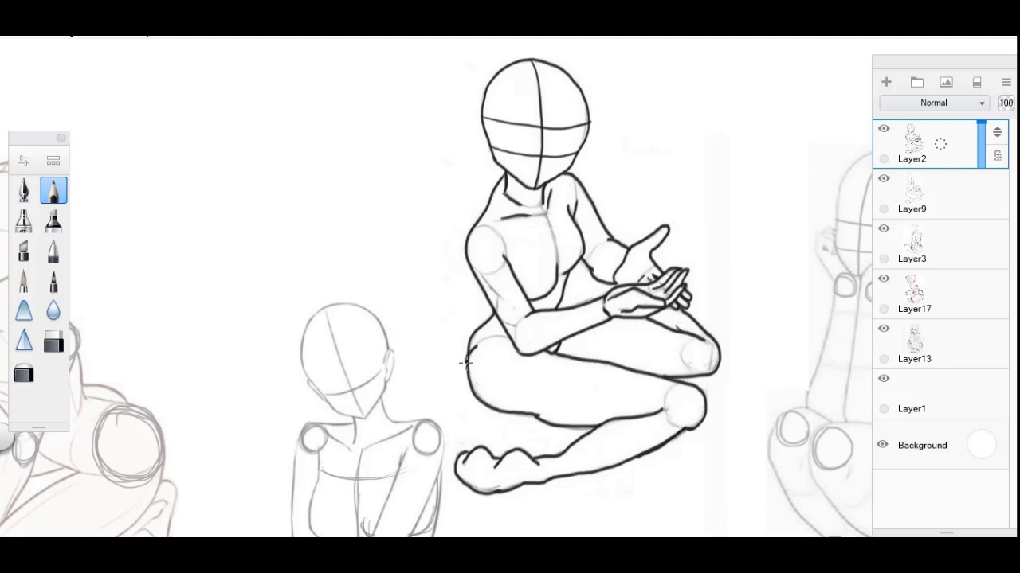
left_click_drag(466, 363, 516, 333)
- Trace the squatting figure's head outline with its curved centreline and two horizontal facial guidelines
key("space")
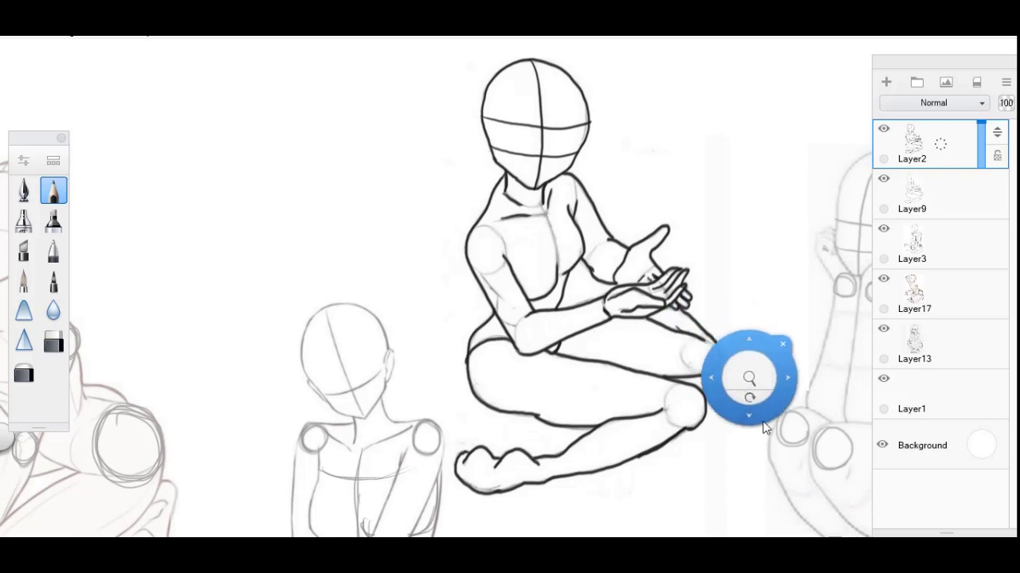
mouse_move(767, 428)
left_mouse_down()
mouse_move(706, 370)
mouse_move(674, 355)
left_mouse_up()
mouse_move(616, 67)
left_mouse_down()
mouse_move(588, 108)
mouse_move(582, 193)
left_mouse_up()
key("ctrl+z")
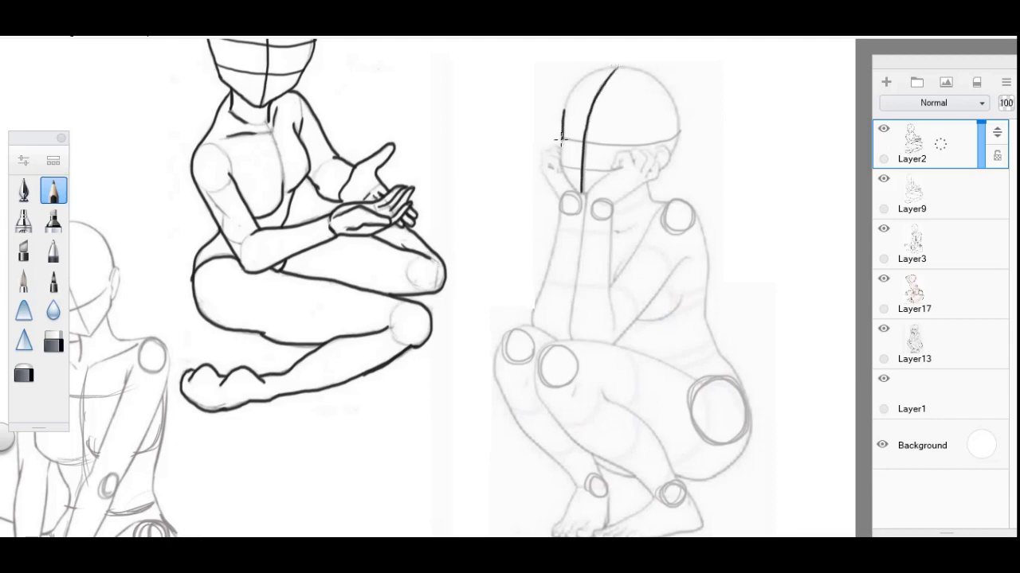
left_click_drag(563, 110, 582, 83)
key("ctrl+z")
mouse_move(561, 141)
left_mouse_down()
mouse_move(582, 78)
mouse_move(563, 132)
mouse_move(585, 78)
mouse_move(622, 67)
mouse_move(652, 74)
mouse_move(677, 103)
mouse_move(681, 131)
mouse_move(663, 173)
left_mouse_up()
key("ctrl+z")
mouse_move(615, 148)
left_mouse_down()
mouse_move(563, 140)
mouse_move(679, 136)
left_mouse_up()
mouse_move(562, 142)
left_mouse_down()
mouse_move(576, 190)
mouse_move(620, 168)
left_mouse_up()
- Trace the squatting figure's two hands propping up the face and the line between the forearms
left_click_drag(547, 166, 555, 170)
left_click_drag(562, 164, 544, 164)
mouse_move(561, 201)
left_mouse_down()
mouse_move(540, 152)
mouse_move(553, 147)
left_mouse_up()
key("ctrl+z")
mouse_move(562, 151)
left_mouse_down()
mouse_move(543, 167)
mouse_move(562, 205)
left_mouse_up()
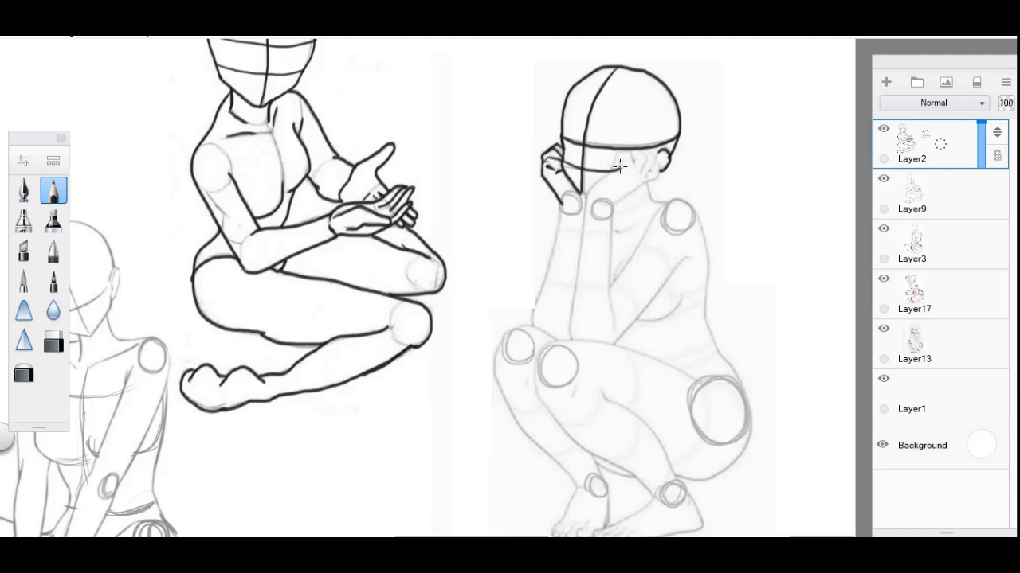
mouse_move(615, 167)
left_mouse_down()
mouse_move(634, 161)
mouse_move(659, 175)
mouse_move(612, 209)
left_mouse_up()
mouse_move(617, 167)
left_mouse_down()
mouse_move(583, 209)
mouse_move(572, 341)
left_mouse_up()
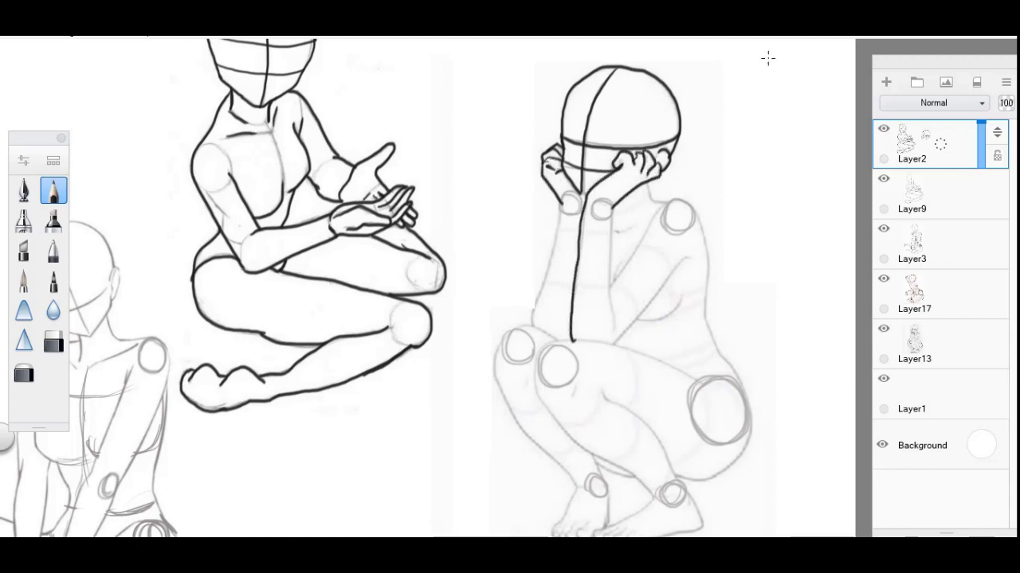
- Trace the squatting figure's forearms, neck, shoulder and back contour, the upper arm and the chest curve
left_click_drag(611, 209, 611, 326)
left_click_drag(643, 238, 611, 287)
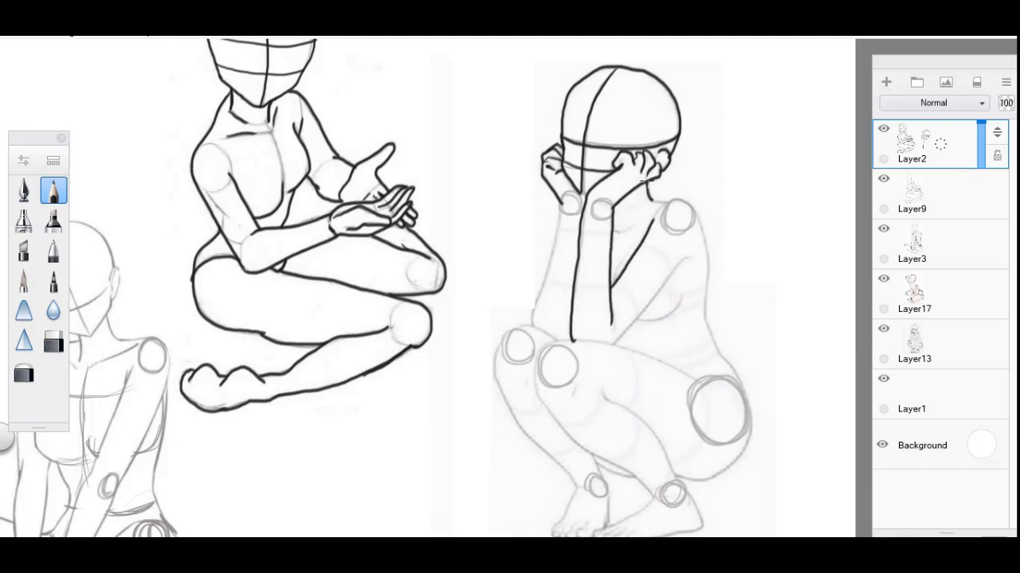
mouse_move(652, 198)
left_mouse_down()
mouse_move(701, 229)
mouse_move(709, 322)
mouse_move(739, 386)
left_mouse_up()
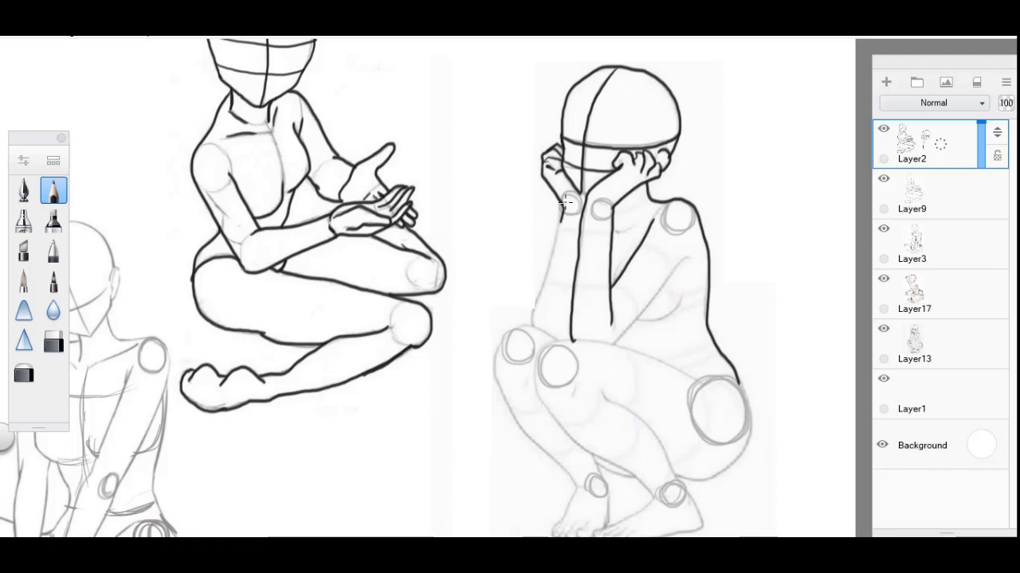
left_click_drag(562, 214, 533, 316)
mouse_move(688, 259)
left_mouse_down()
mouse_move(615, 342)
mouse_move(680, 302)
left_mouse_up()
key("ctrl+z")
key("ctrl+z")
key("ctrl+z")
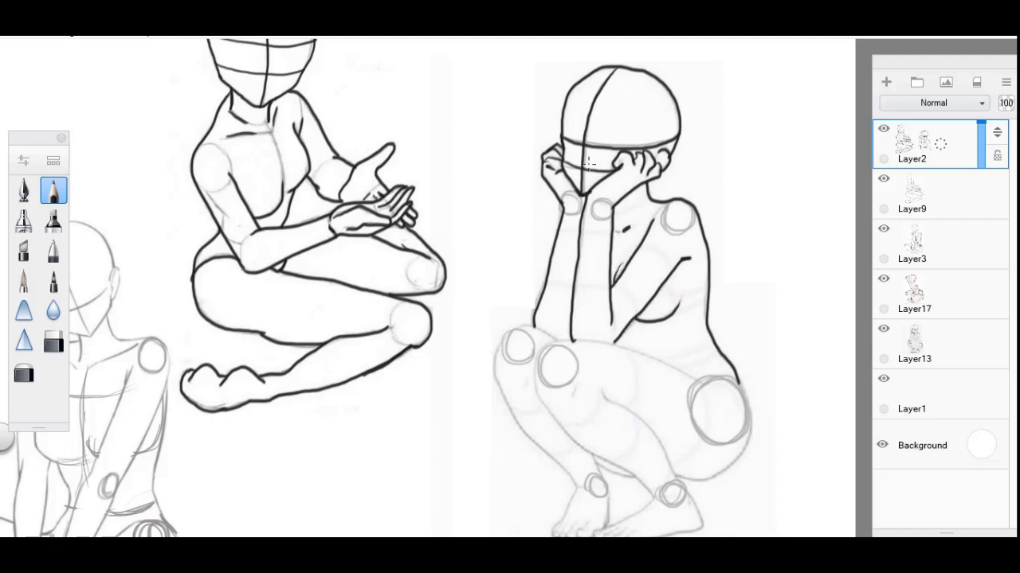
- Trace the squatting figure's buttock, near thigh, knee, lower leg and near foot
mouse_move(733, 382)
left_mouse_down()
mouse_move(750, 431)
mouse_move(724, 474)
mouse_move(676, 478)
left_mouse_up()
mouse_move(676, 370)
left_mouse_down()
mouse_move(705, 385)
mouse_move(593, 341)
left_mouse_up()
key("ctrl+z")
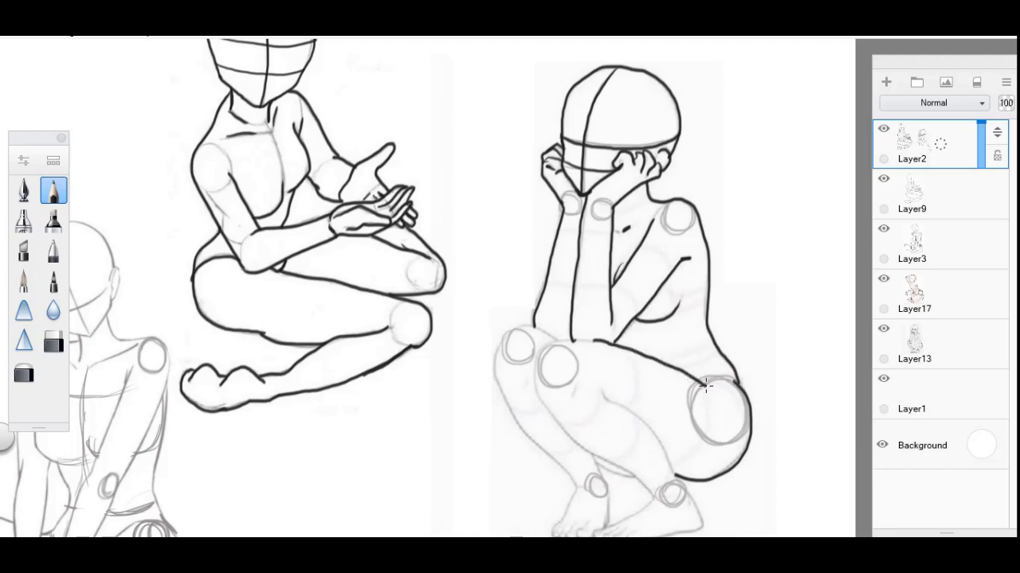
key("ctrl+z")
mouse_move(702, 380)
left_mouse_down()
mouse_move(580, 339)
mouse_move(549, 342)
mouse_move(536, 362)
mouse_move(542, 406)
mouse_move(578, 448)
mouse_move(657, 500)
left_mouse_up()
mouse_move(603, 392)
left_mouse_down()
mouse_move(653, 432)
mouse_move(704, 530)
left_mouse_up()
mouse_move(658, 495)
left_mouse_down()
mouse_move(614, 532)
mouse_move(704, 528)
left_mouse_up()
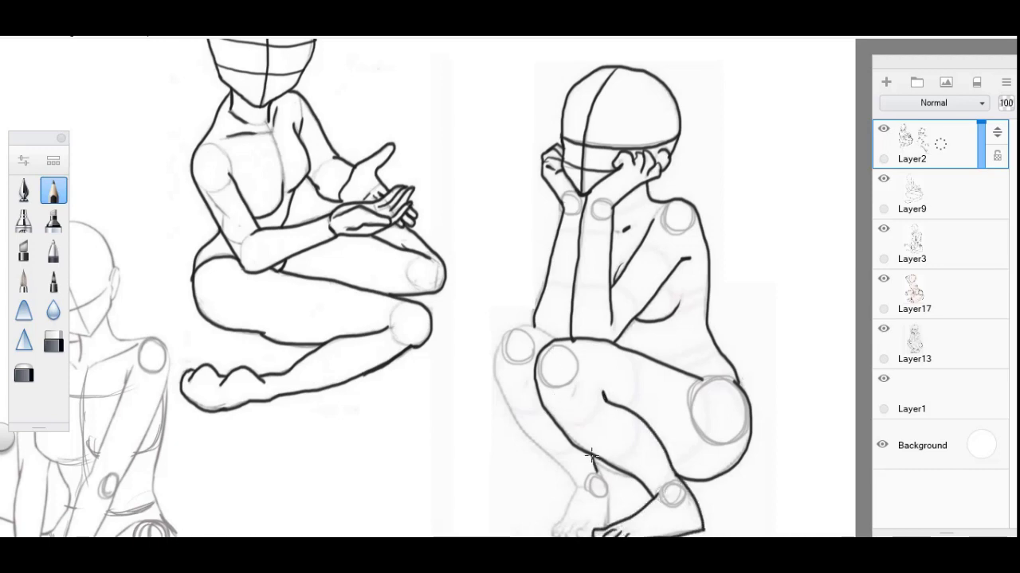
- Trace the squatting figure's far knee, shin, calf and far foot behind the near leg
key("ctrl+z")
mouse_move(591, 456)
left_mouse_down()
mouse_move(607, 530)
mouse_move(642, 479)
left_mouse_up()
key("ctrl+z")
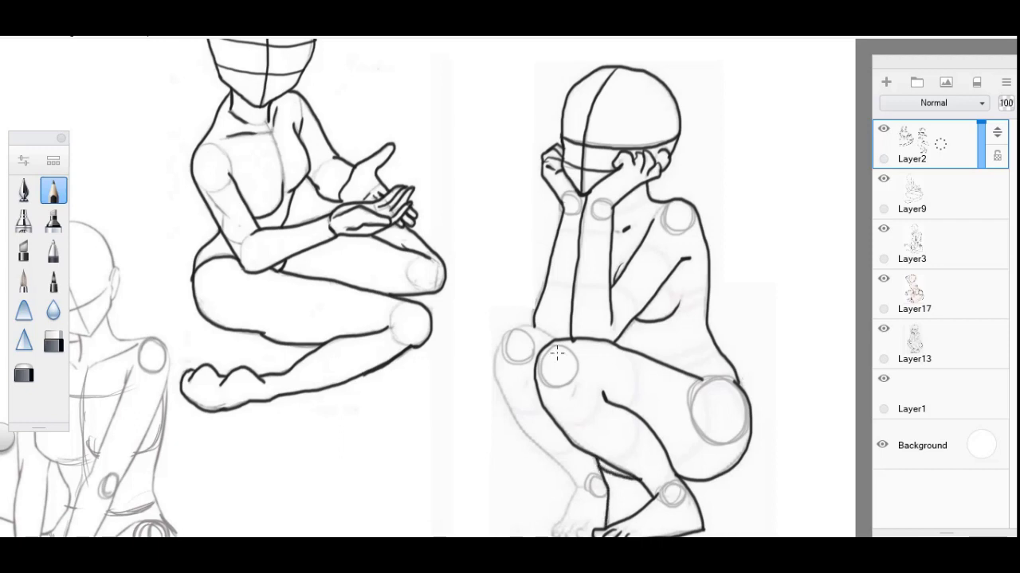
mouse_move(554, 340)
left_mouse_down()
mouse_move(511, 329)
mouse_move(514, 415)
mouse_move(554, 464)
mouse_move(523, 325)
mouse_move(497, 394)
mouse_move(561, 472)
mouse_move(544, 529)
mouse_move(589, 533)
left_mouse_up()
key("ctrl+z")
key("ctrl+z")
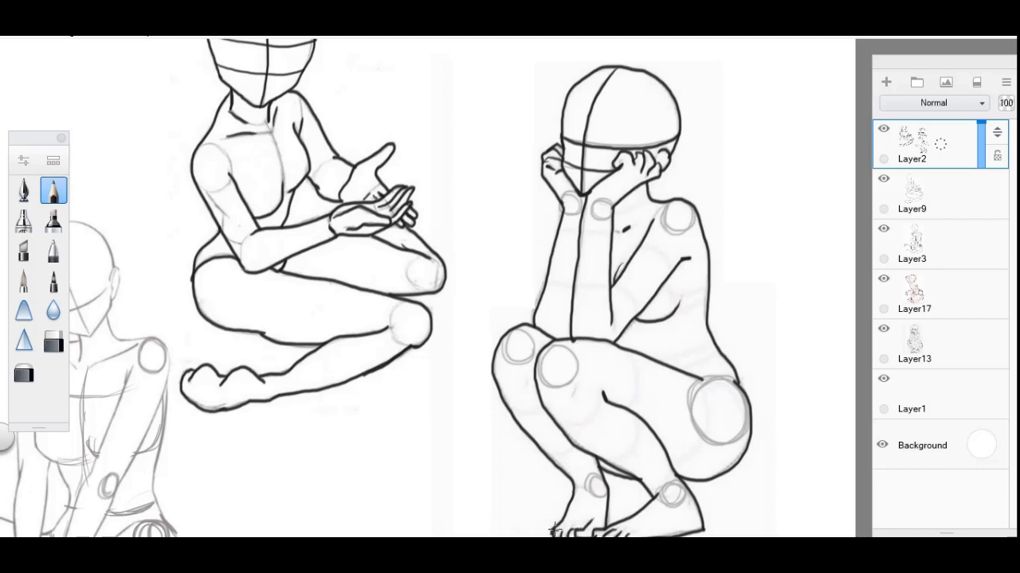
left_click(54, 341)
left_click_drag(569, 358, 570, 349)
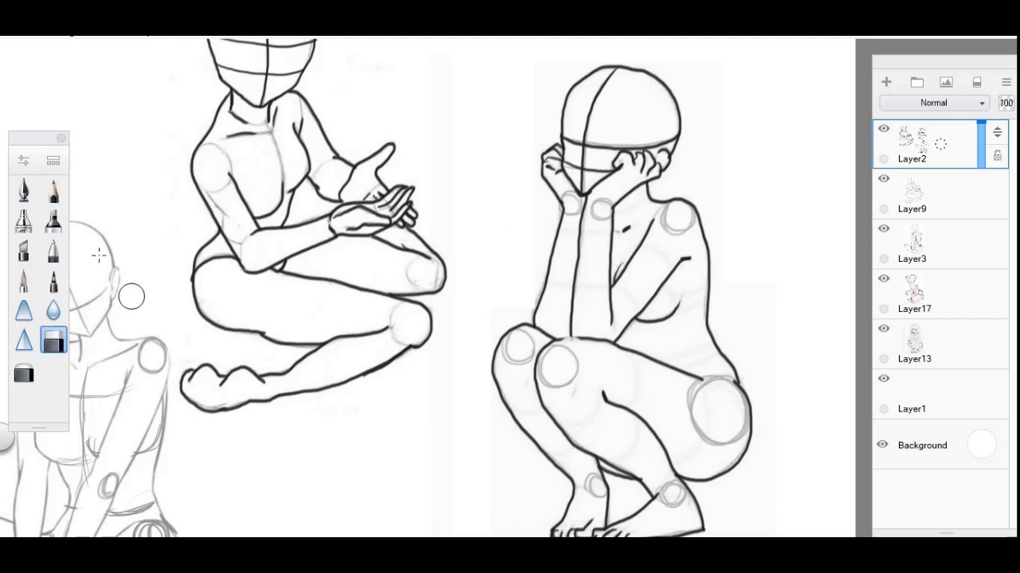
key("ctrl+z")
left_click(53, 191)
- Trace the cross-legged figure's head with its vertical centre line, horizontal curve and ear, plus the first neck line
key("space")
left_click_drag(509, 337, 713, 243)
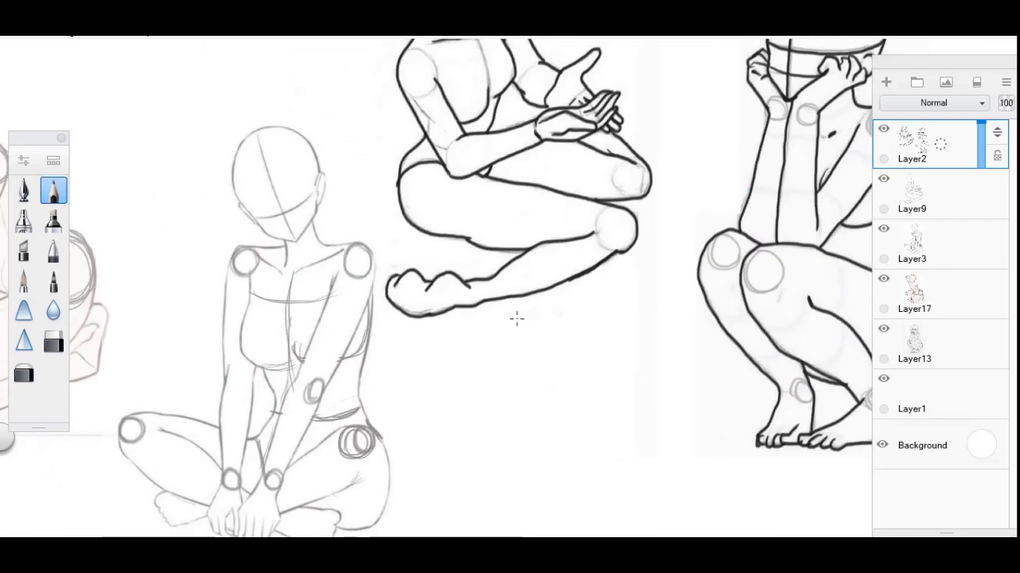
key("space")
left_click_drag(474, 295, 687, 248)
key("space")
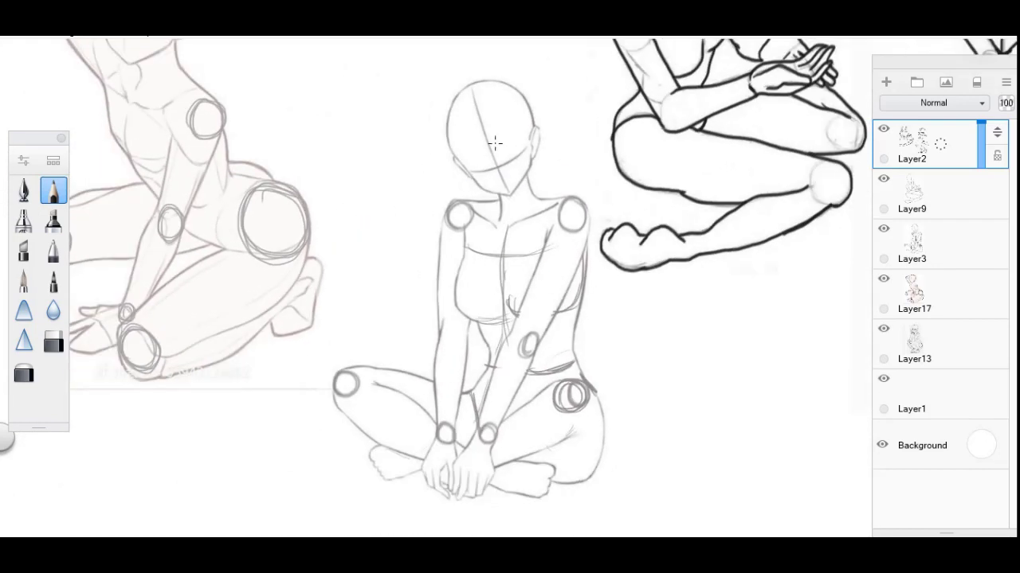
left_click_drag(470, 86, 510, 194)
mouse_move(452, 154)
left_mouse_down()
mouse_move(487, 188)
mouse_move(467, 175)
mouse_move(510, 194)
mouse_move(531, 154)
mouse_move(448, 108)
mouse_move(516, 86)
mouse_move(539, 137)
mouse_move(532, 159)
mouse_move(529, 149)
left_mouse_up()
key("ctrl+z")
left_click_drag(500, 195, 498, 224)
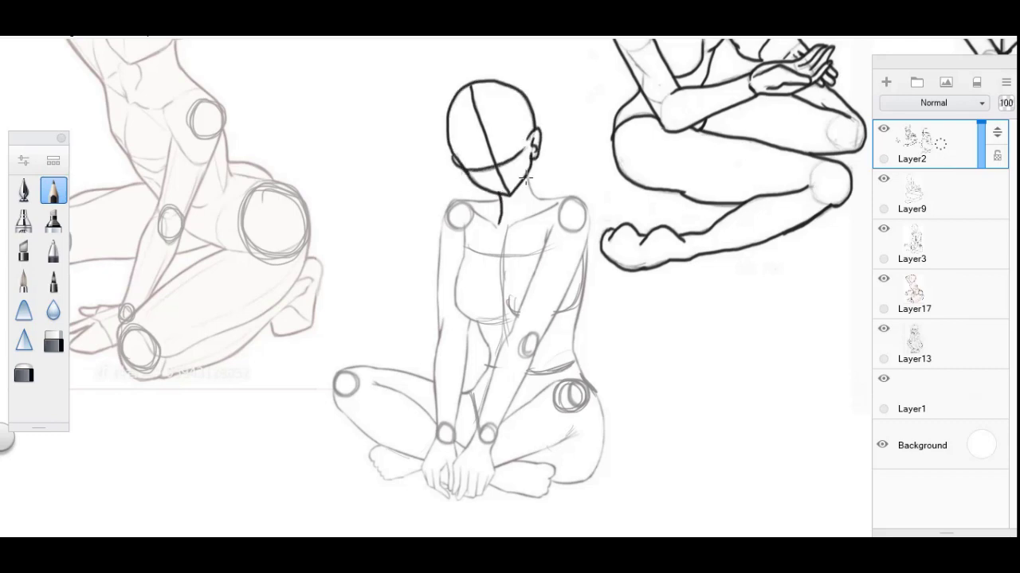
- Trace the cross-legged figure's neck and shoulders, the outer left upper arm, and the right arm down to its hand
mouse_move(528, 175)
left_mouse_down()
mouse_move(586, 204)
mouse_move(562, 292)
left_mouse_up()
mouse_move(503, 199)
left_mouse_down()
mouse_move(460, 199)
mouse_move(423, 462)
mouse_move(451, 500)
left_mouse_up()
left_click_drag(455, 450, 467, 352)
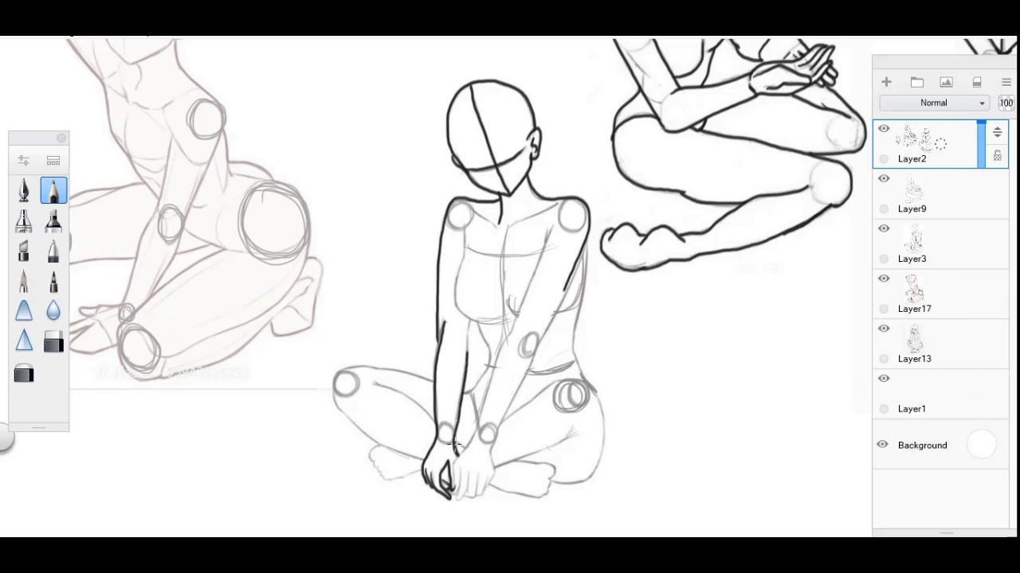
- Trace the cross-legged figure's chest contour and collarbones, the left arm's inner edge, and the first fingers of the left hand
left_click_drag(463, 240, 455, 297)
key("ctrl+z")
left_click_drag(464, 238, 457, 320)
key("ctrl+z")
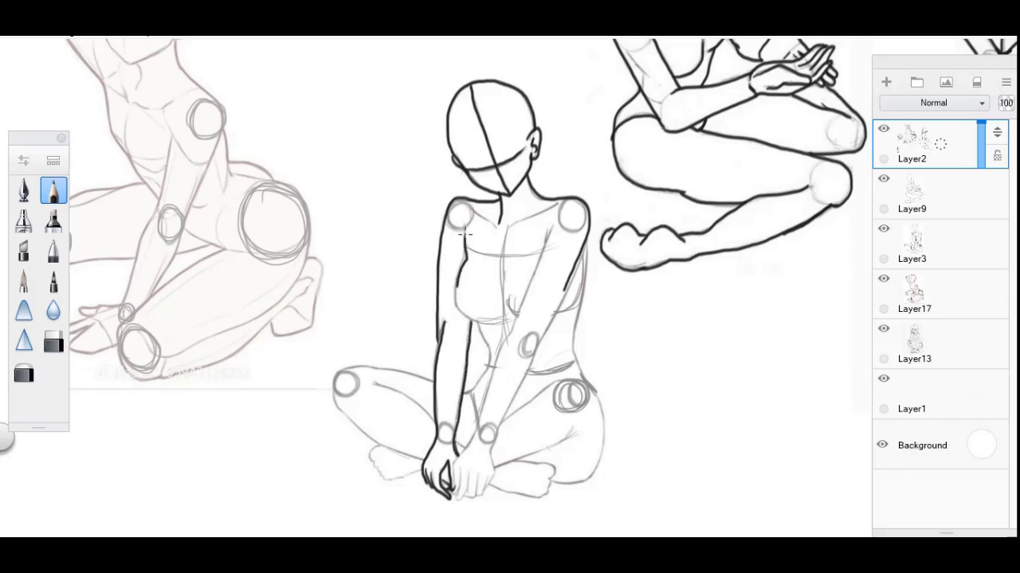
left_click_drag(461, 285, 501, 322)
mouse_move(510, 227)
left_mouse_down()
mouse_move(546, 208)
mouse_move(545, 255)
mouse_move(451, 481)
left_mouse_up()
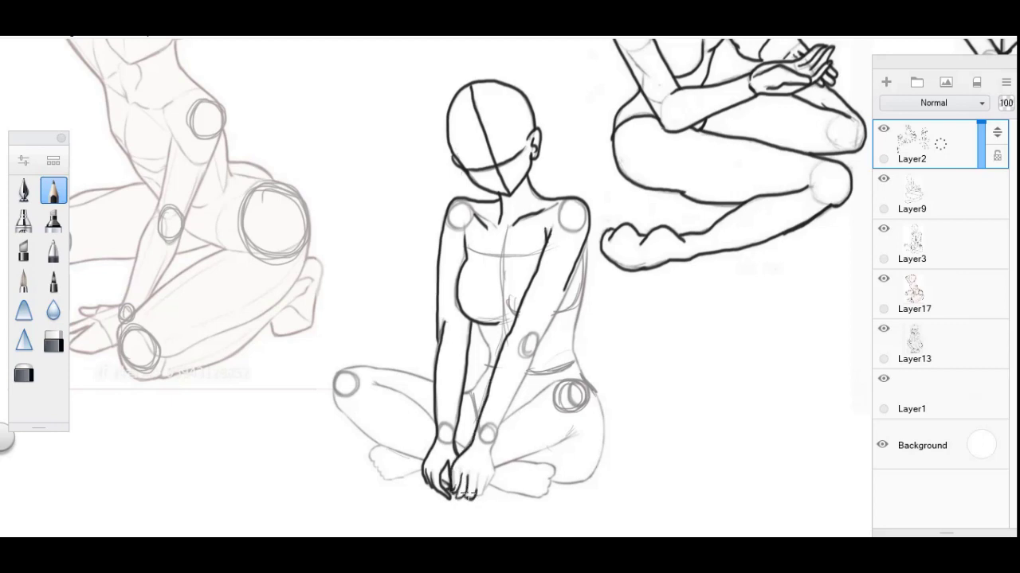
- Complete the cross-legged figure's left hand and outer arm edge, and trace the torso side down to the hip
left_click_drag(485, 488, 511, 412)
key("ctrl+z")
mouse_move(487, 489)
left_mouse_down()
mouse_move(491, 448)
mouse_move(565, 280)
left_mouse_up()
mouse_move(584, 239)
left_mouse_down()
mouse_move(575, 343)
mouse_move(592, 387)
mouse_move(574, 344)
mouse_move(594, 398)
left_mouse_up()
key("ctrl+z")
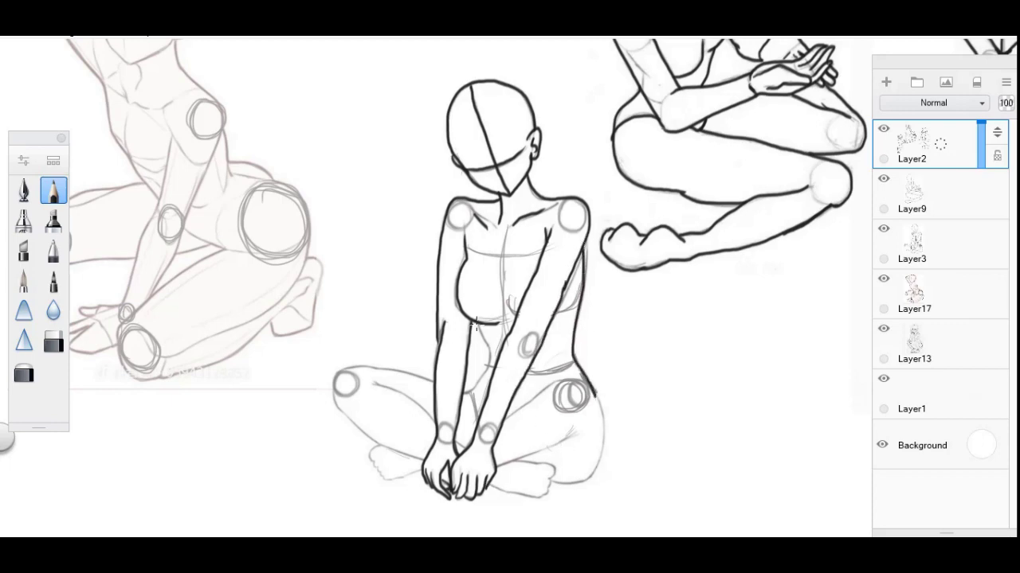
- Trace the cross-legged figure's abdomen line and the folded right leg with its thigh, knee and shin
left_click_drag(476, 324, 468, 394)
mouse_move(438, 383)
left_mouse_down()
mouse_move(341, 368)
mouse_move(357, 428)
mouse_move(431, 458)
left_mouse_up()
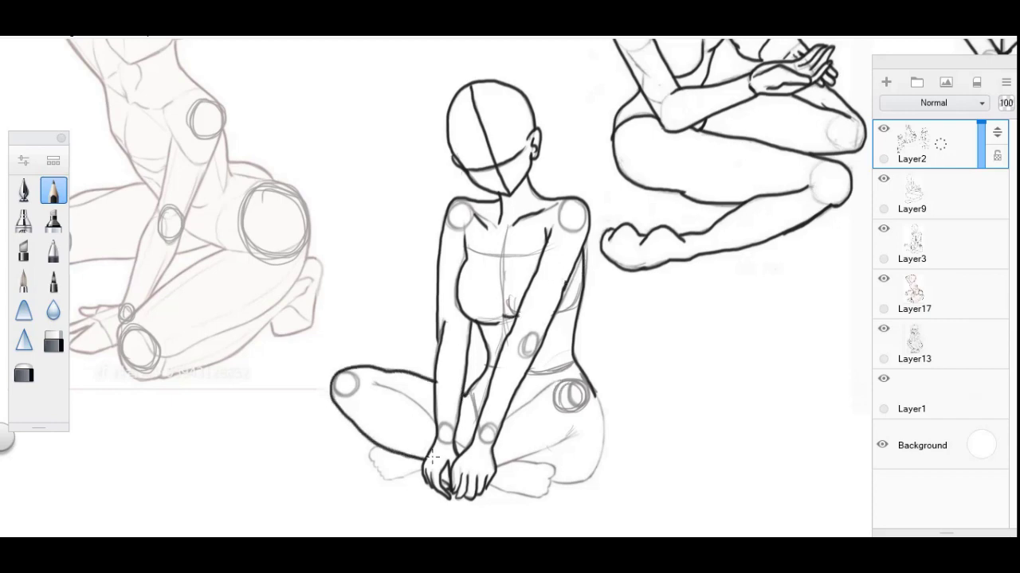
left_click_drag(374, 386, 439, 420)
- Trace the cross-legged figure's left thigh, hip and buttock, both crossed feet, and the waistline
left_click_drag(509, 414, 572, 382)
mouse_move(558, 442)
left_mouse_down()
mouse_move(497, 468)
mouse_move(585, 482)
left_mouse_up()
key("ctrl+z")
mouse_move(553, 483)
left_mouse_down()
mouse_move(570, 485)
mouse_move(604, 419)
mouse_move(595, 391)
left_mouse_up()
key("ctrl+z")
mouse_move(595, 395)
left_mouse_down()
mouse_move(602, 412)
mouse_move(565, 484)
mouse_move(552, 483)
left_mouse_up()
mouse_move(494, 483)
left_mouse_down()
mouse_move(547, 498)
mouse_move(523, 462)
left_mouse_up()
key("ctrl+z")
mouse_move(383, 446)
left_mouse_down()
mouse_move(413, 477)
mouse_move(426, 471)
mouse_move(372, 465)
mouse_move(378, 447)
left_mouse_up()
key("ctrl+z")
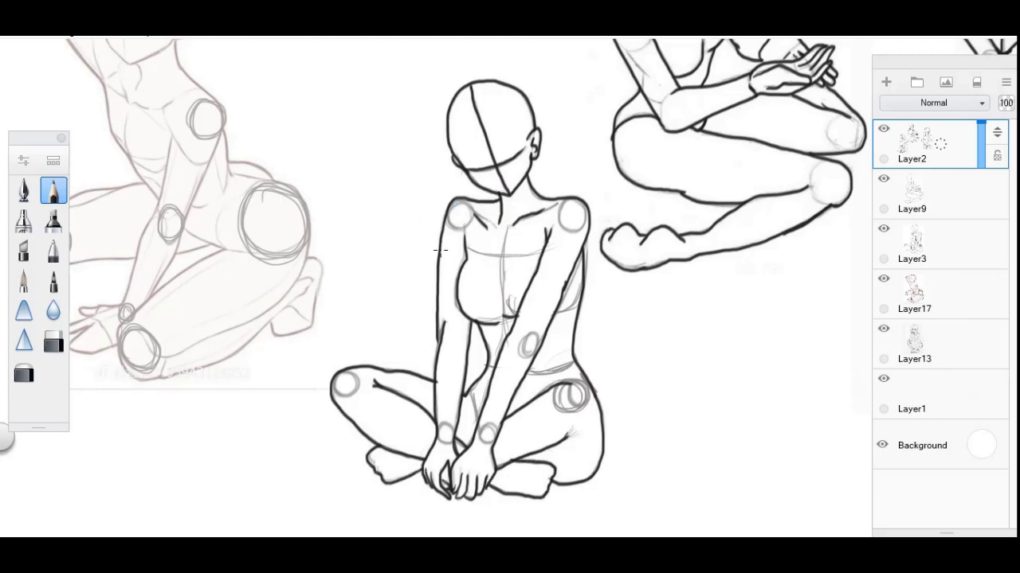
left_click_drag(522, 369, 577, 358)
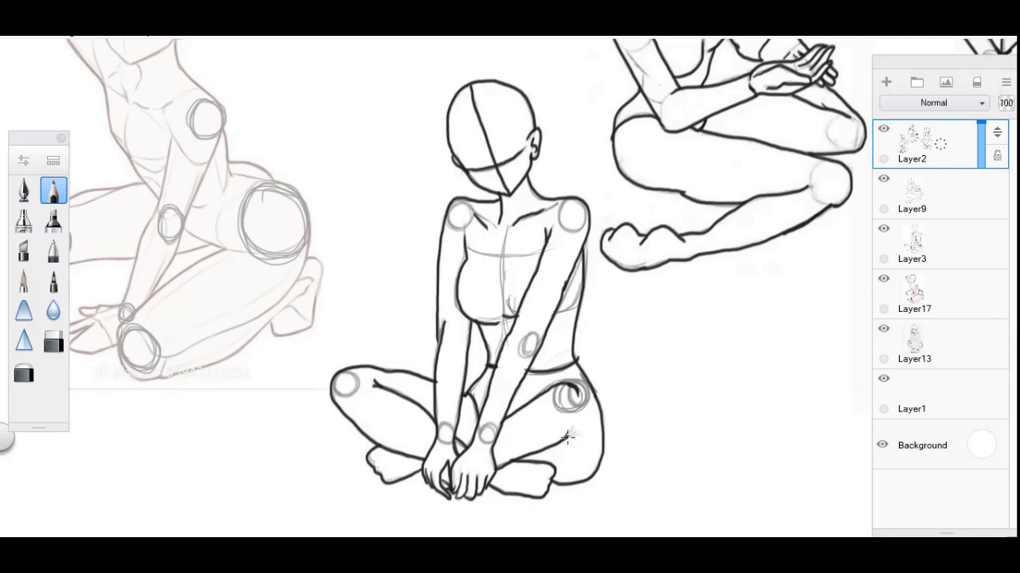
- Trace the kneeling figure's head with its ear, face centre line and horizontal curve
key("space")
left_click_drag(419, 307, 623, 430)
left_click_drag(305, 130, 369, 135)
key("ctrl+z")
mouse_move(312, 160)
left_mouse_down()
mouse_move(307, 93)
mouse_move(372, 71)
mouse_move(388, 142)
mouse_move(356, 176)
mouse_move(309, 148)
left_mouse_up()
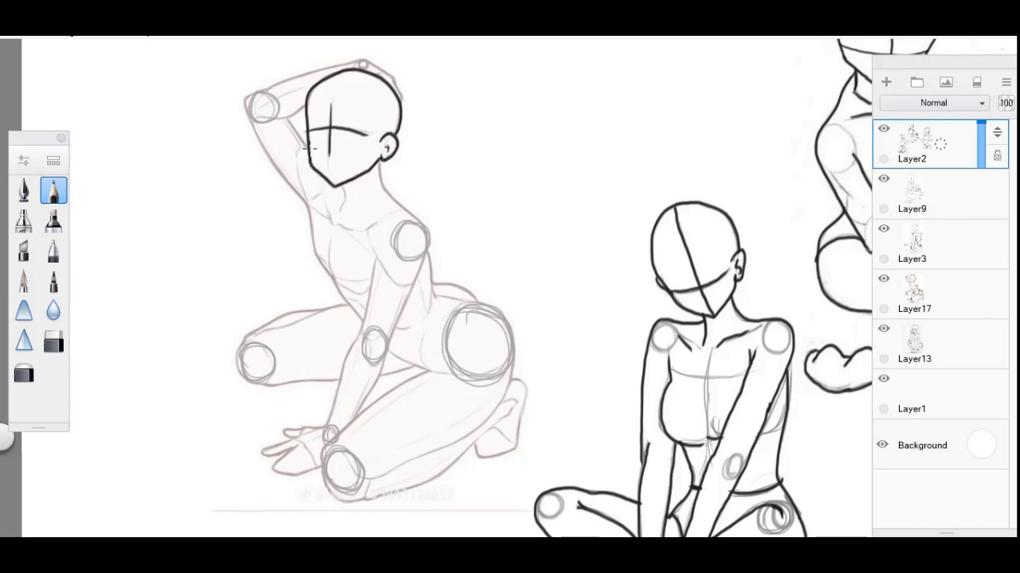
- Trace the kneeling figure's neck, shoulder and both edges of the supporting arm down to the wrist
mouse_move(381, 159)
left_mouse_down()
mouse_move(396, 207)
mouse_move(410, 215)
mouse_move(407, 307)
mouse_move(376, 391)
mouse_move(382, 369)
left_mouse_up()
key("ctrl+z")
key("ctrl+z")
left_click(53, 342)
left_click(54, 190)
mouse_move(356, 419)
left_mouse_down()
mouse_move(389, 356)
mouse_move(350, 425)
left_mouse_up()
key("ctrl+z")
left_click_drag(373, 251, 332, 427)
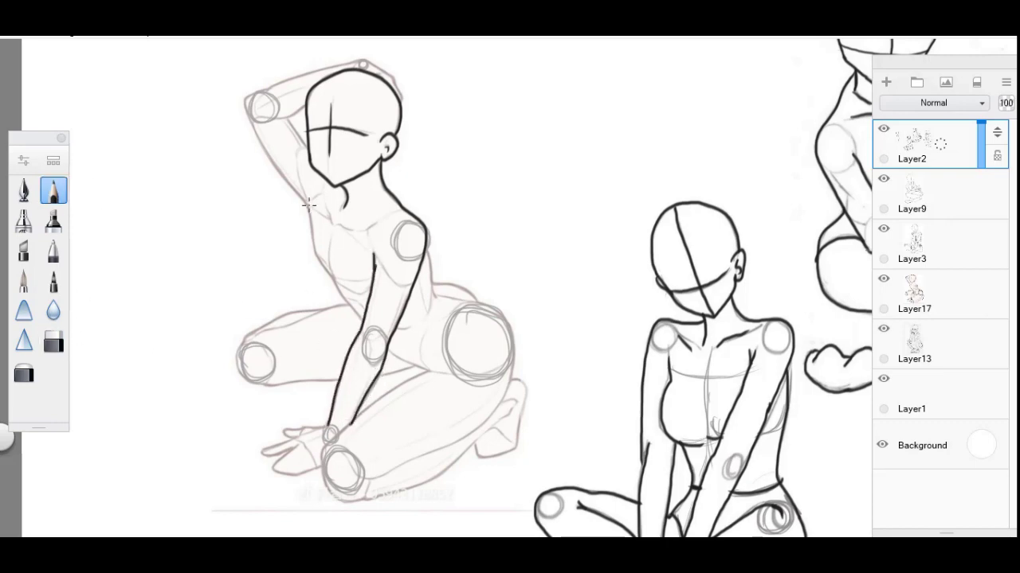
- Trace the kneeling figure's front torso contour and the raised arm bent behind the head
left_click_drag(305, 206, 365, 325)
mouse_move(282, 174)
left_mouse_down()
mouse_move(306, 205)
mouse_move(240, 107)
mouse_move(301, 75)
mouse_move(376, 60)
mouse_move(403, 99)
left_mouse_up()
left_click_drag(276, 121, 309, 107)
left_click_drag(285, 120, 311, 153)
key("ctrl+z")
key("ctrl+z")
- Trace the kneeling figure's collarbone marks, chest curve and the upper edge of the far thigh
left_click_drag(327, 209, 332, 223)
left_click_drag(343, 232, 356, 232)
mouse_move(339, 284)
left_mouse_down()
mouse_move(371, 290)
mouse_move(255, 335)
left_mouse_up()
key("ctrl+z")
key("ctrl+z")
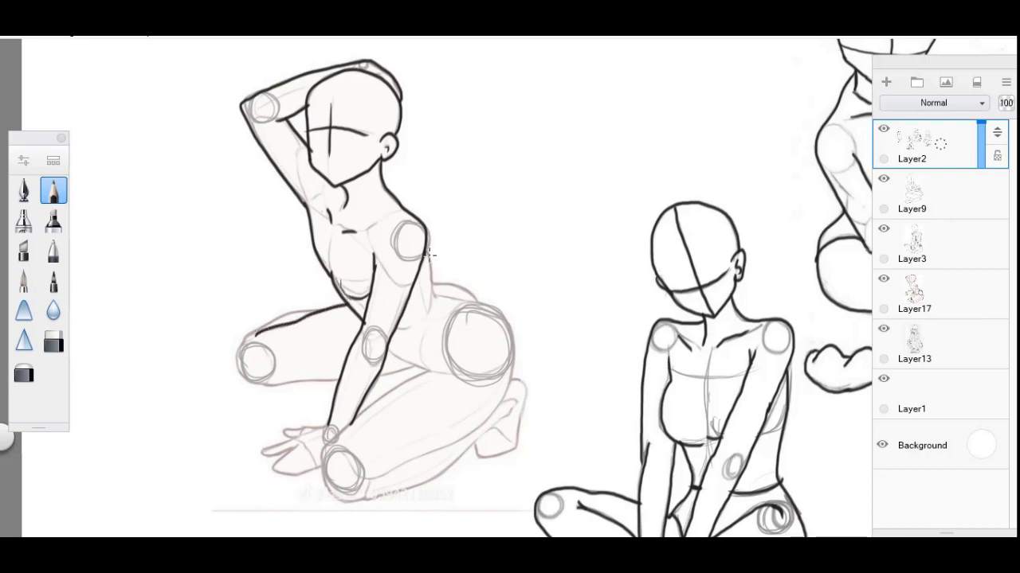
- Trace the kneeling figure's back, hip and near leg, the far knee and lower thigh edge, the supporting hand and the foot
left_click_drag(428, 255, 436, 301)
left_click_drag(433, 283, 478, 303)
mouse_move(445, 298)
left_mouse_down()
mouse_move(476, 303)
mouse_move(503, 400)
mouse_move(395, 462)
left_mouse_up()
left_click_drag(430, 371, 388, 348)
mouse_move(243, 343)
left_mouse_down()
mouse_move(278, 319)
mouse_move(333, 309)
mouse_move(310, 384)
mouse_move(340, 380)
left_mouse_up()
left_click_drag(408, 368, 383, 375)
mouse_move(329, 427)
left_mouse_down()
mouse_move(267, 451)
mouse_move(275, 476)
mouse_move(326, 465)
left_mouse_up()
mouse_move(325, 467)
left_mouse_down()
mouse_move(399, 492)
mouse_move(488, 438)
mouse_move(478, 458)
mouse_move(524, 400)
left_mouse_up()
key("ctrl+z")
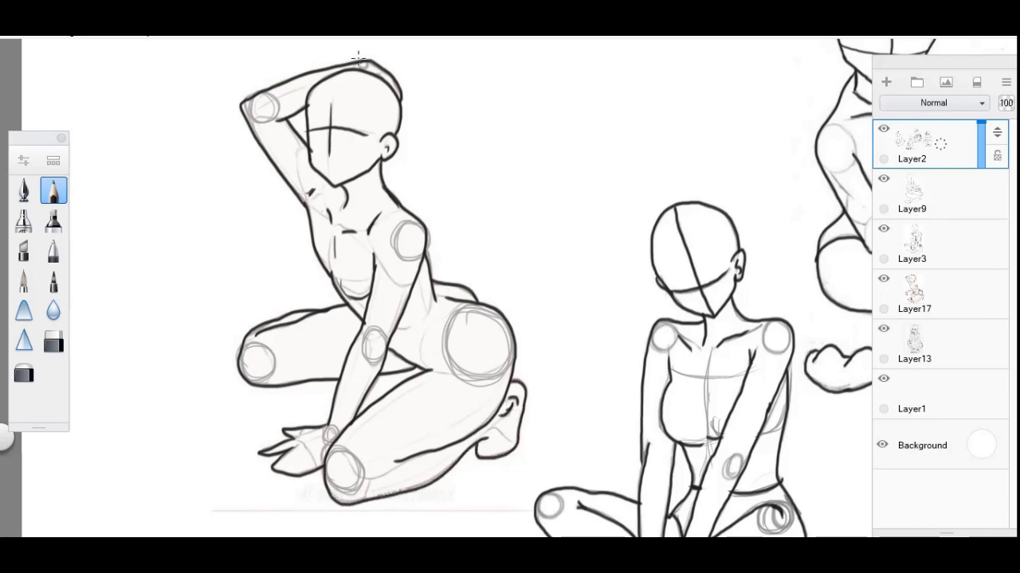
- Lower the opacity of sketch layers Layer9, Layer3, Layer17 and Layer13, with Layer3 at 30, and close the layer list
scroll(358, 58, "down", 3)
scroll(634, 142, "up", 2)
left_click_drag(634, 142, 539, 214)
left_click_drag(961, 68, 644, 64)
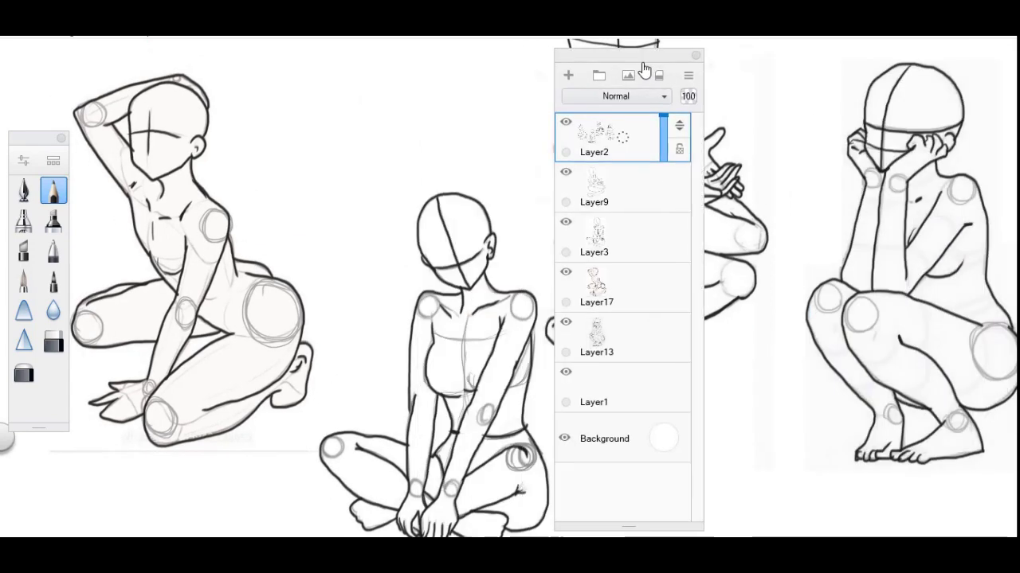
left_click(656, 193)
left_click_drag(661, 186, 662, 201)
left_click(662, 242)
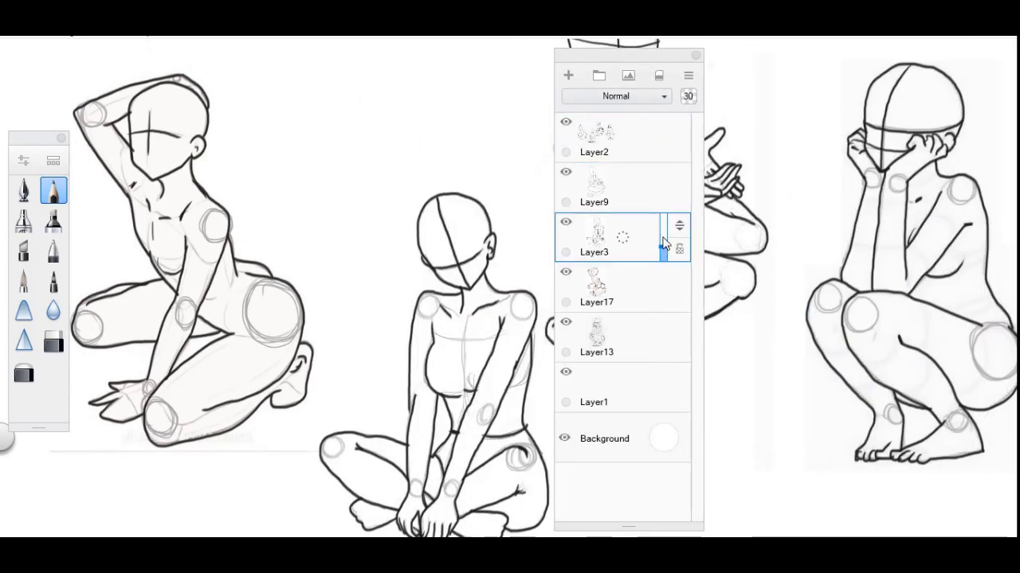
left_click(664, 299)
left_click(656, 350)
left_click(696, 55)
scroll(803, 100, "down", 2)
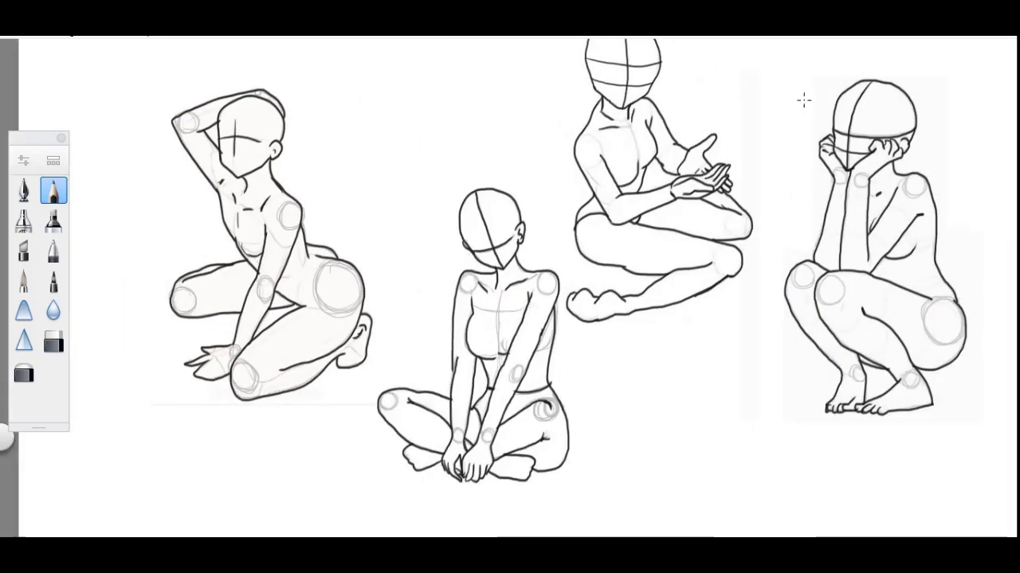